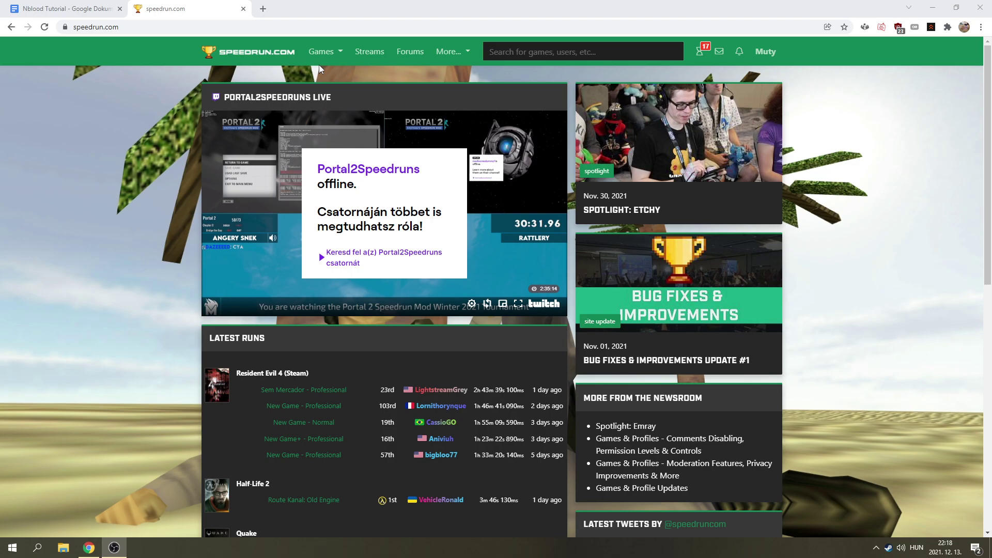
Step: Pick Blood from the followed games in speedrun.com's Games menu
{"action": "left_click", "coordinate": [321, 51]}
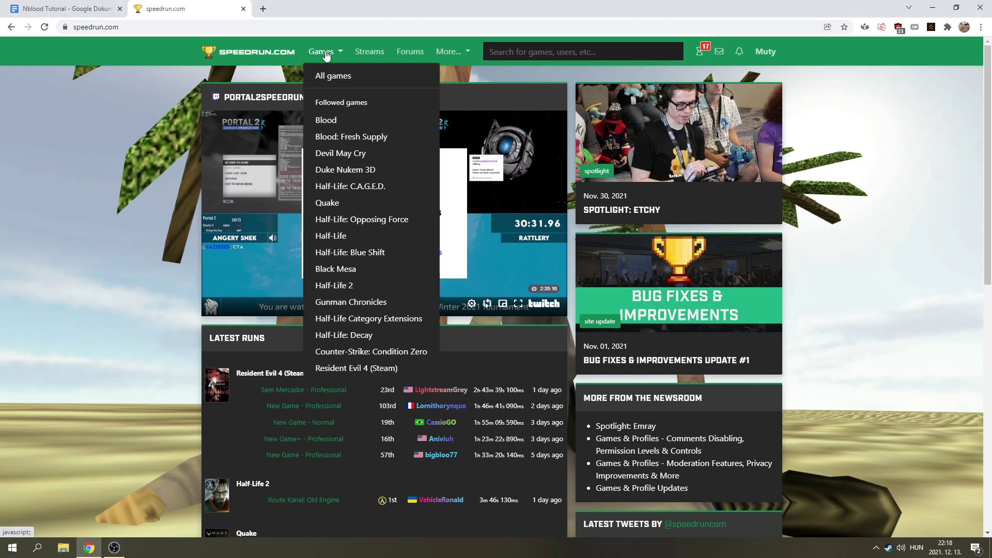
{"action": "left_click", "coordinate": [325, 121]}
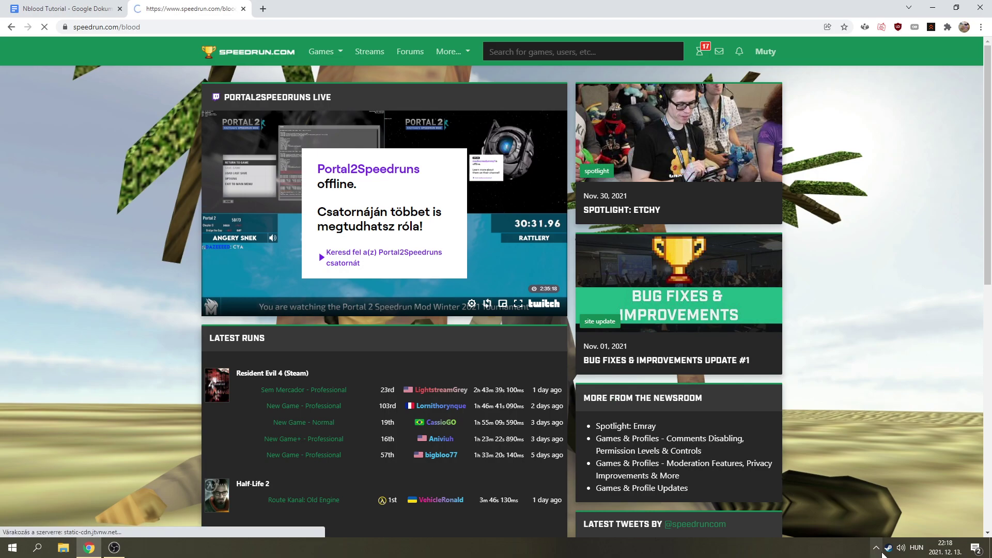
Step: In the Steam library, switch back and forth between the Blood: Fresh Supply and Blood: One Unit Whole Blood pages
{"action": "left_click", "coordinate": [887, 548]}
{"action": "left_click", "coordinate": [270, 96]}
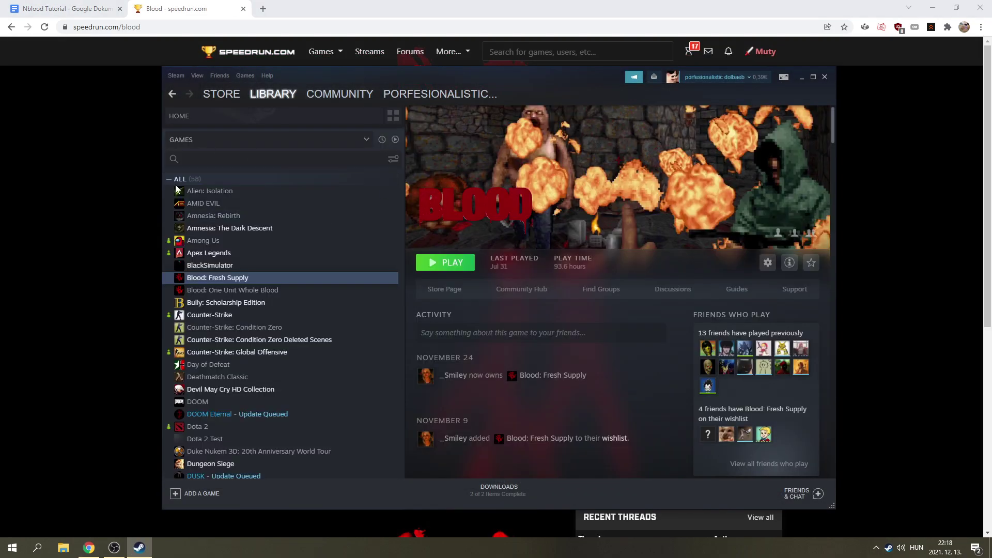
{"action": "left_click", "coordinate": [259, 290]}
{"action": "left_click", "coordinate": [281, 279]}
{"action": "left_click", "coordinate": [284, 290]}
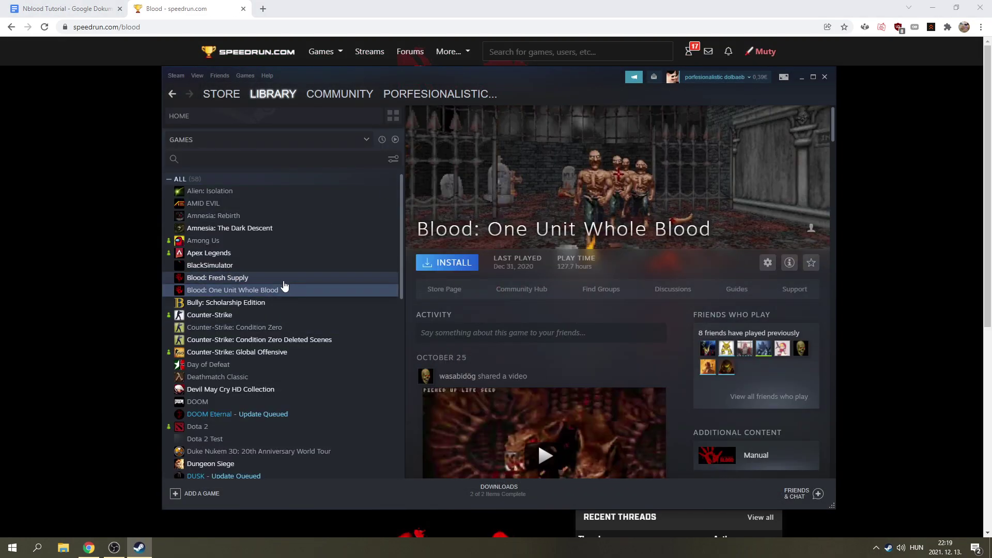
{"action": "left_click", "coordinate": [284, 279]}
{"action": "left_click", "coordinate": [295, 290]}
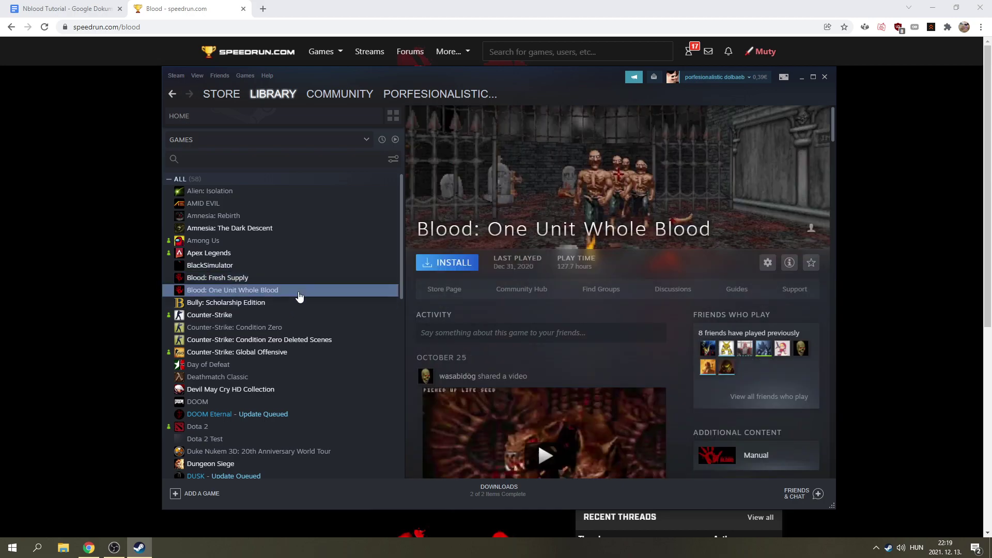
{"action": "left_click", "coordinate": [293, 281]}
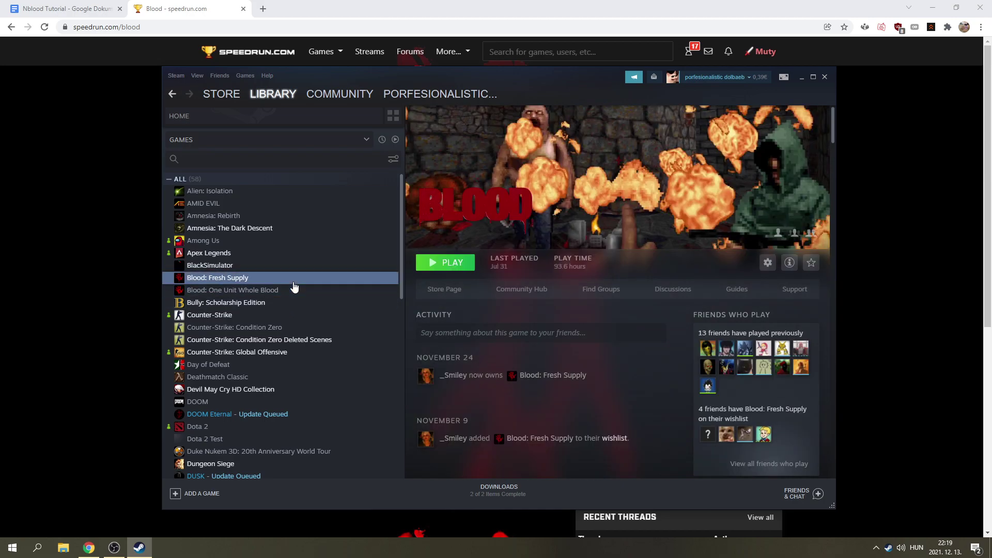
{"action": "left_click", "coordinate": [288, 293]}
{"action": "left_click", "coordinate": [290, 282]}
{"action": "left_click", "coordinate": [311, 291]}
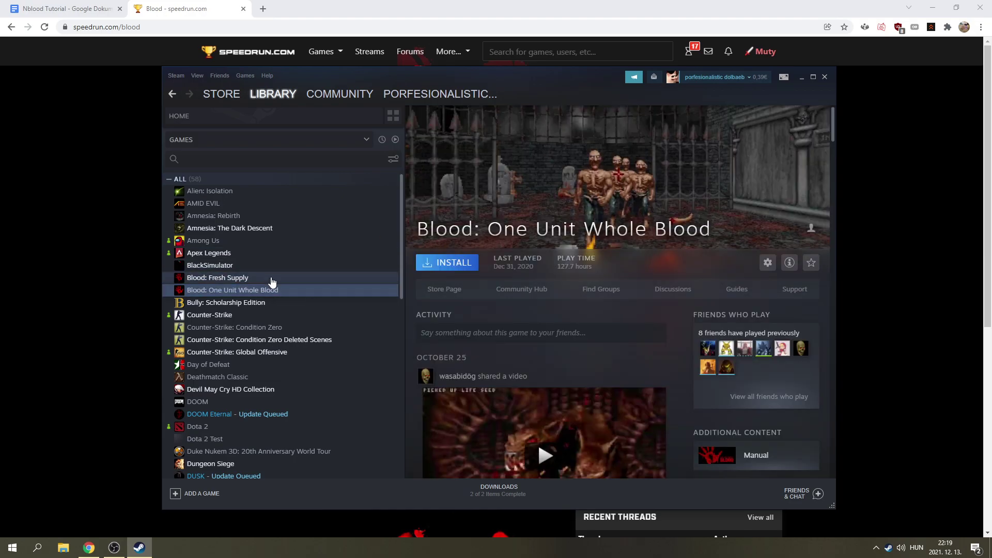
{"action": "left_click", "coordinate": [272, 282]}
{"action": "left_click", "coordinate": [319, 294]}
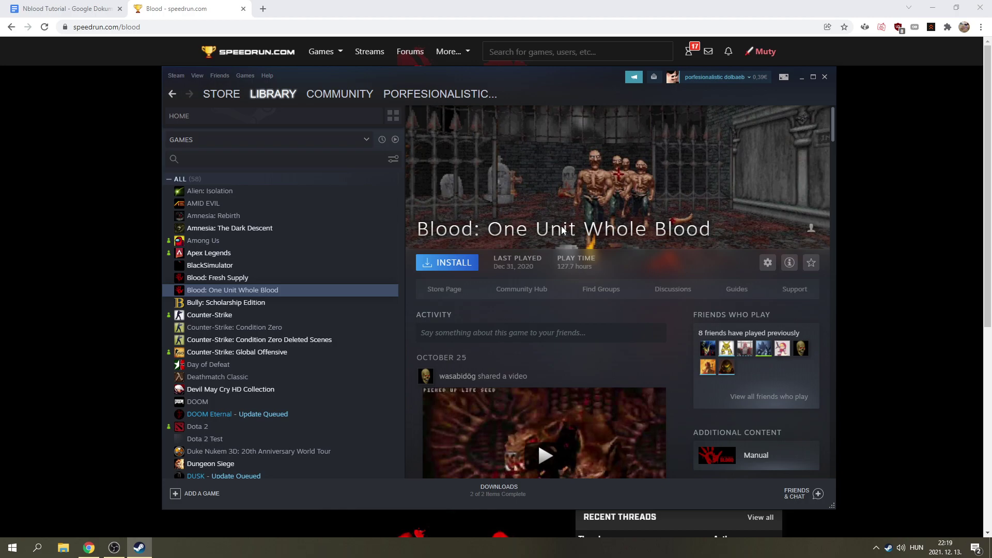
{"action": "left_click", "coordinate": [281, 278]}
{"action": "left_click", "coordinate": [287, 290]}
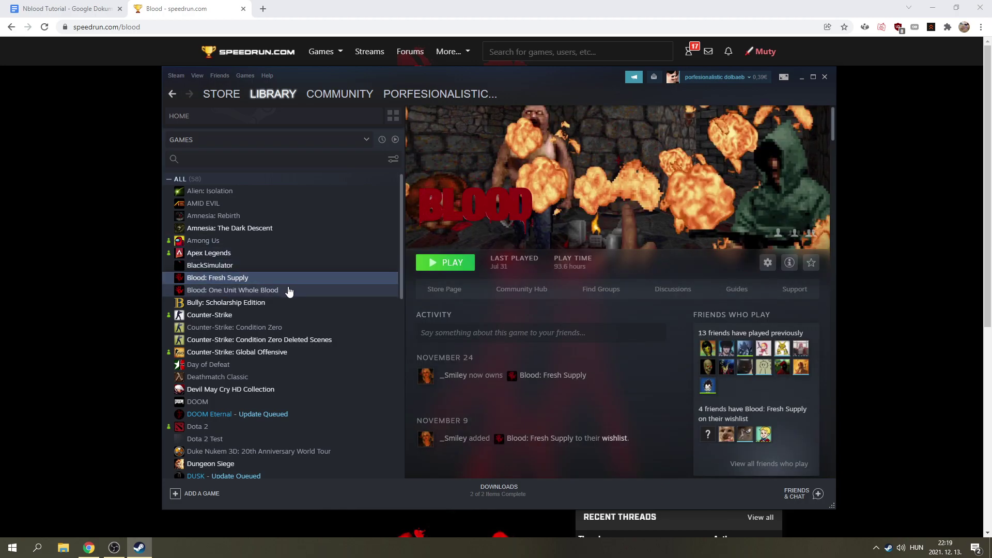
{"action": "left_click", "coordinate": [286, 278]}
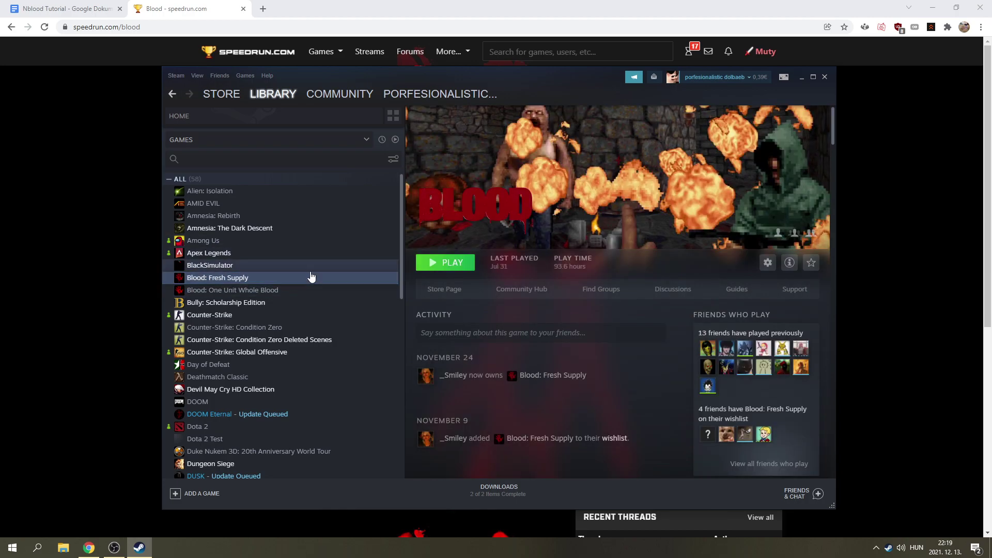
{"action": "left_click", "coordinate": [300, 290]}
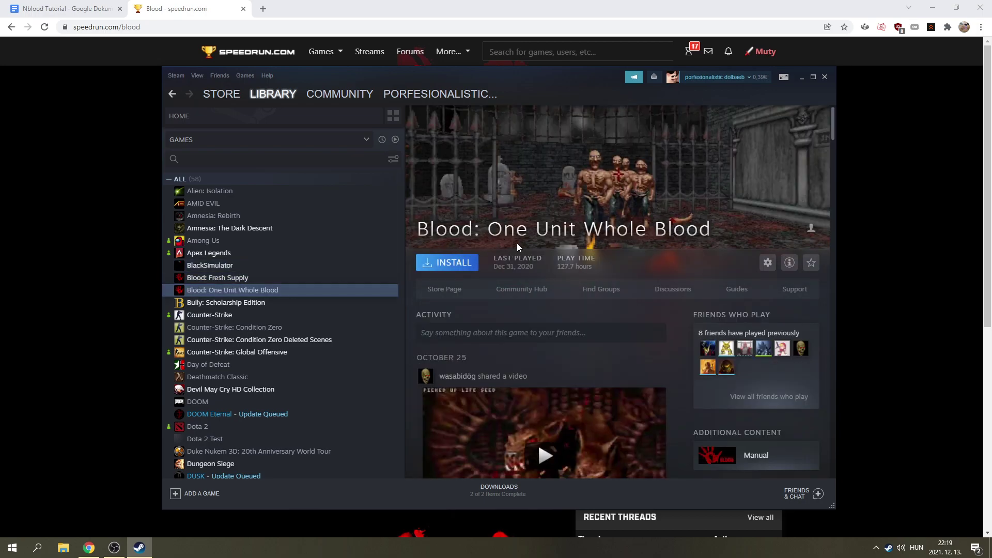
{"action": "left_click", "coordinate": [287, 278]}
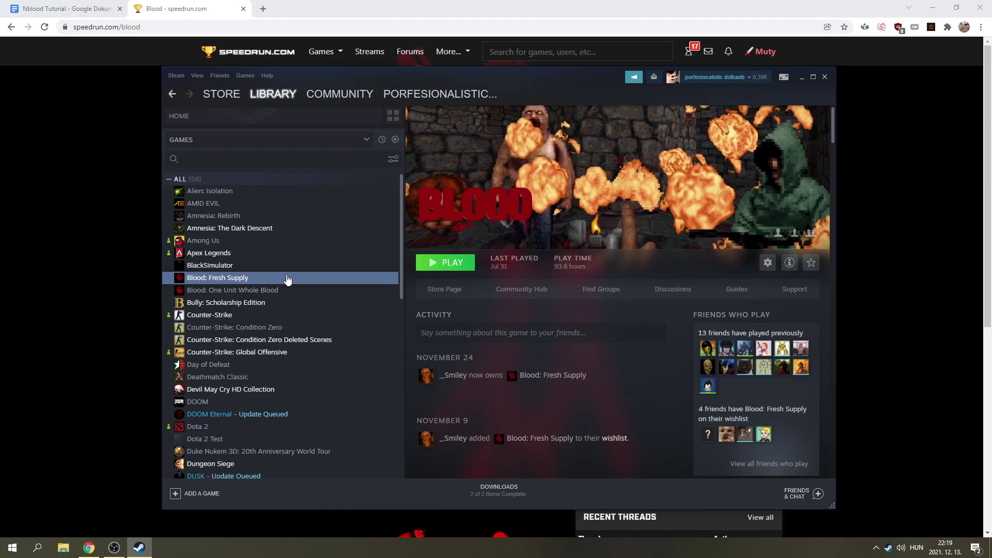
Step: Return to the browser and open the Resources page of speedrun.com's Blood game
{"action": "key", "text": "alt+Tab"}
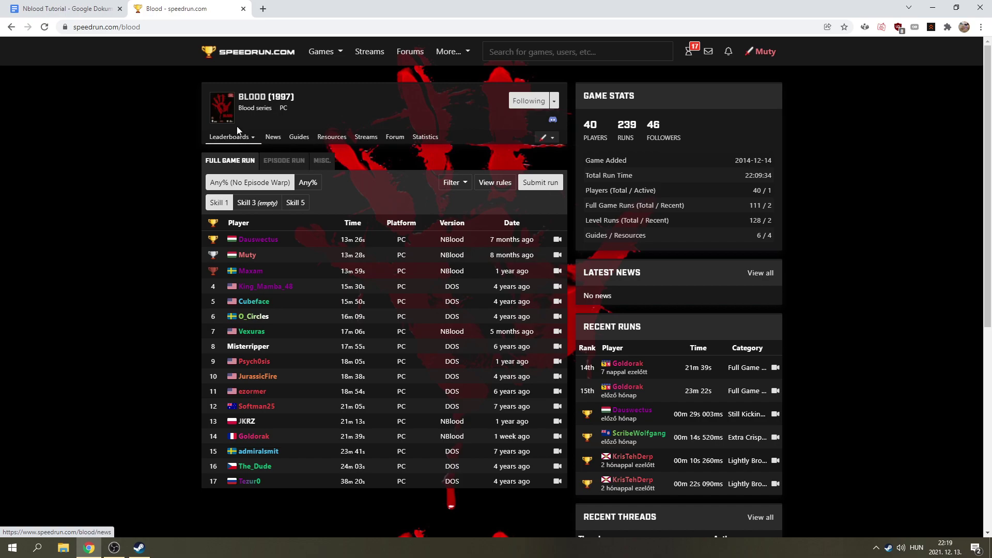
{"action": "key", "text": "ctrl+l"}
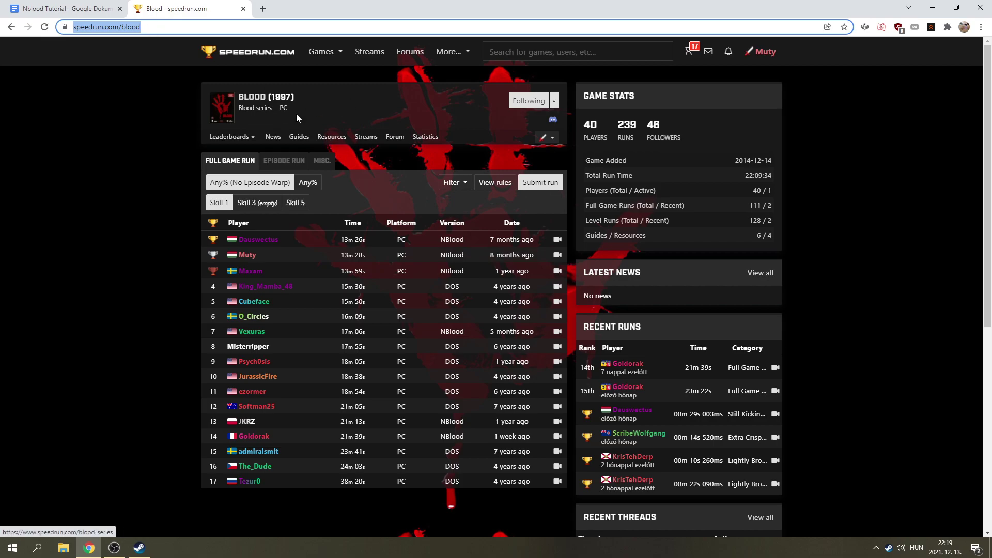
{"action": "left_click", "coordinate": [332, 143]}
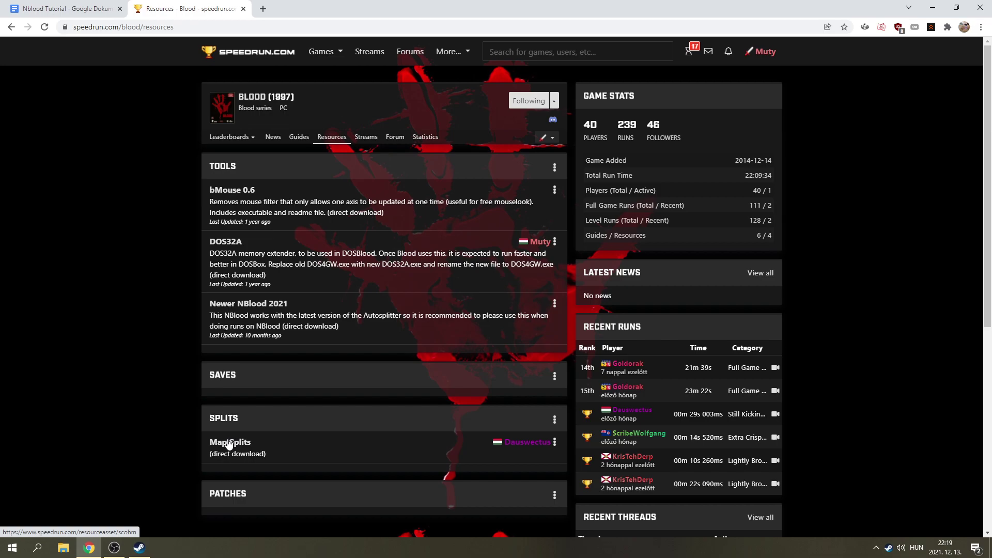
Step: Download Newer NBlood 2021, open the zip in WinRAR and select all five files
{"action": "left_click", "coordinate": [272, 307]}
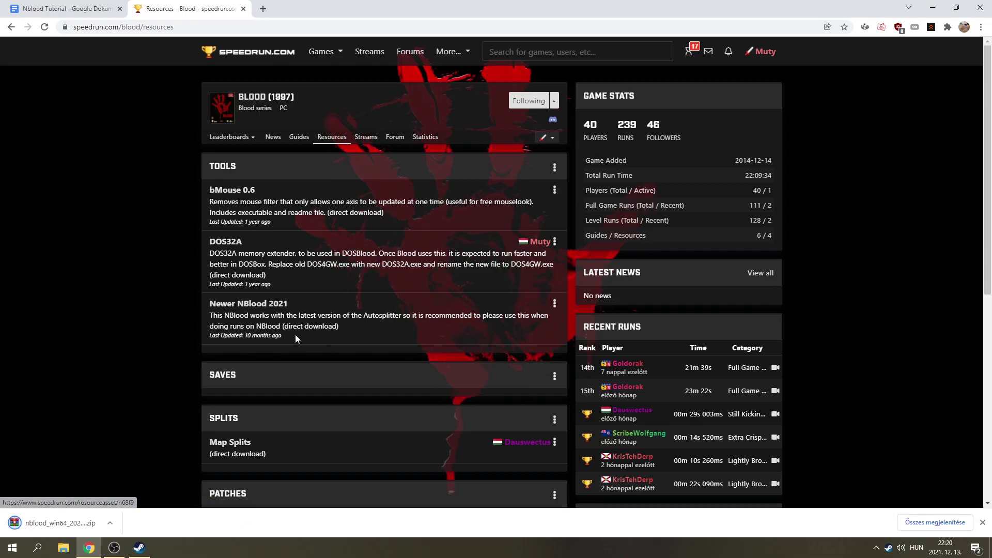
{"action": "left_click", "coordinate": [76, 524]}
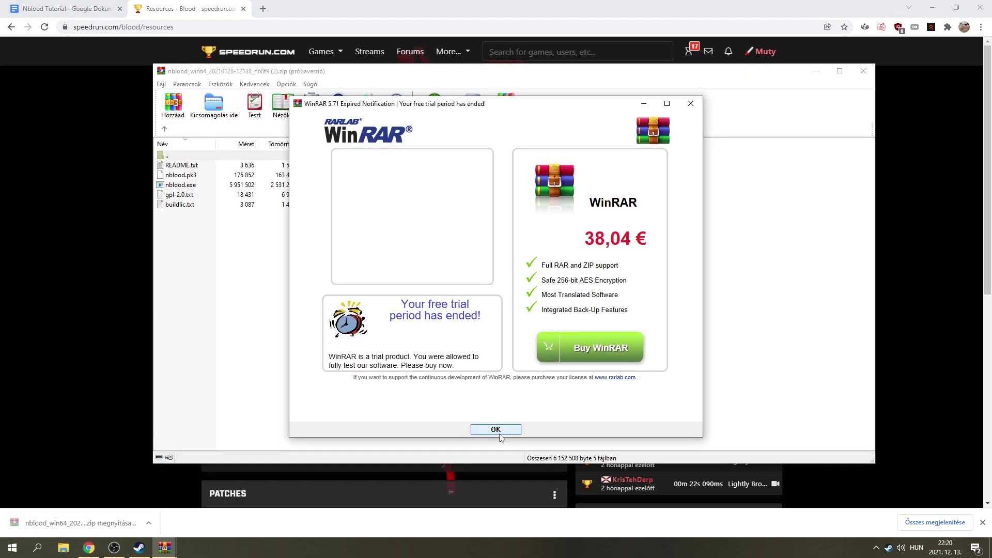
{"action": "left_click", "coordinate": [497, 432]}
{"action": "left_click_drag", "start_coordinate": [258, 268], "coordinate": [173, 165]}
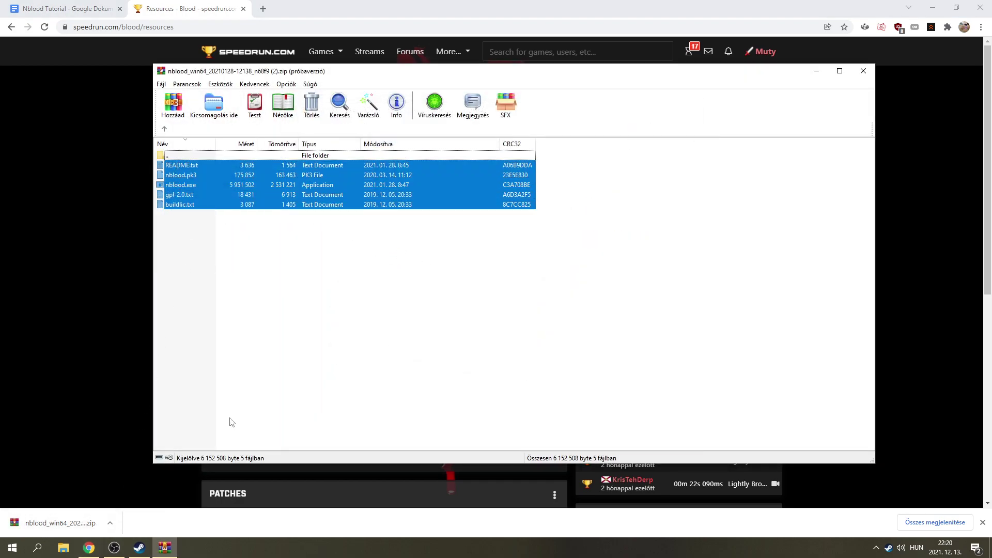
Step: Open the desktop New folder and drag the five NBlood files into it
{"action": "left_click", "coordinate": [930, 9]}
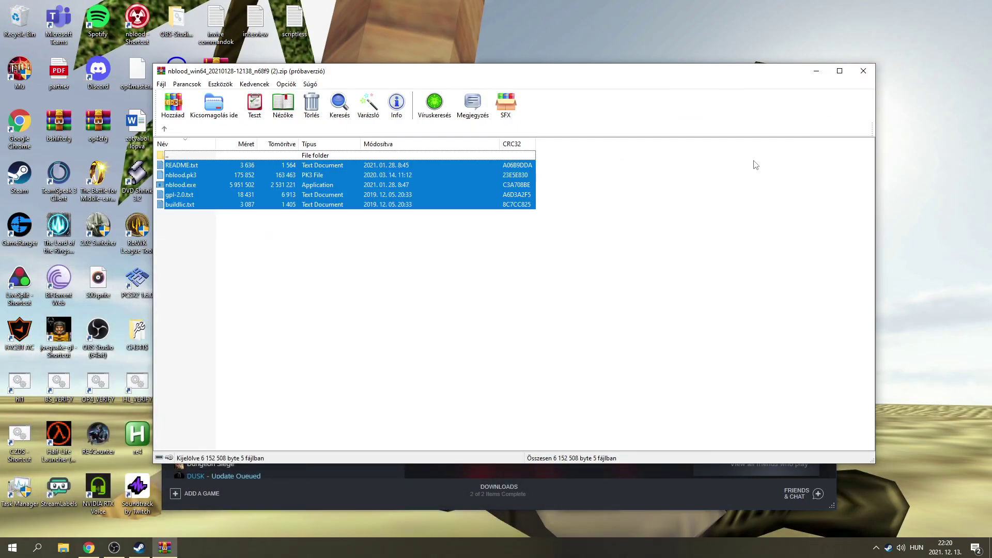
{"action": "left_click", "coordinate": [624, 489]}
{"action": "left_click", "coordinate": [802, 77]}
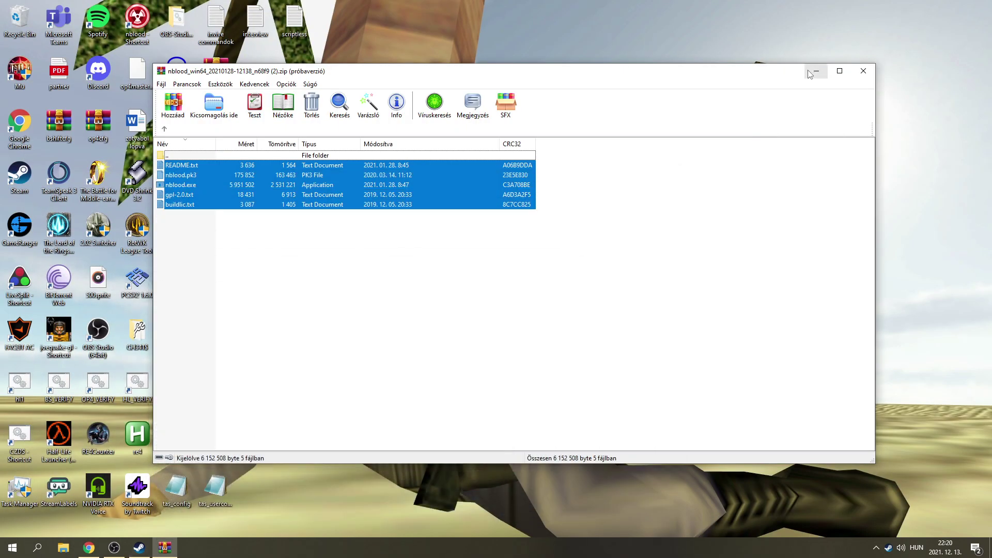
{"action": "left_click", "coordinate": [815, 71]}
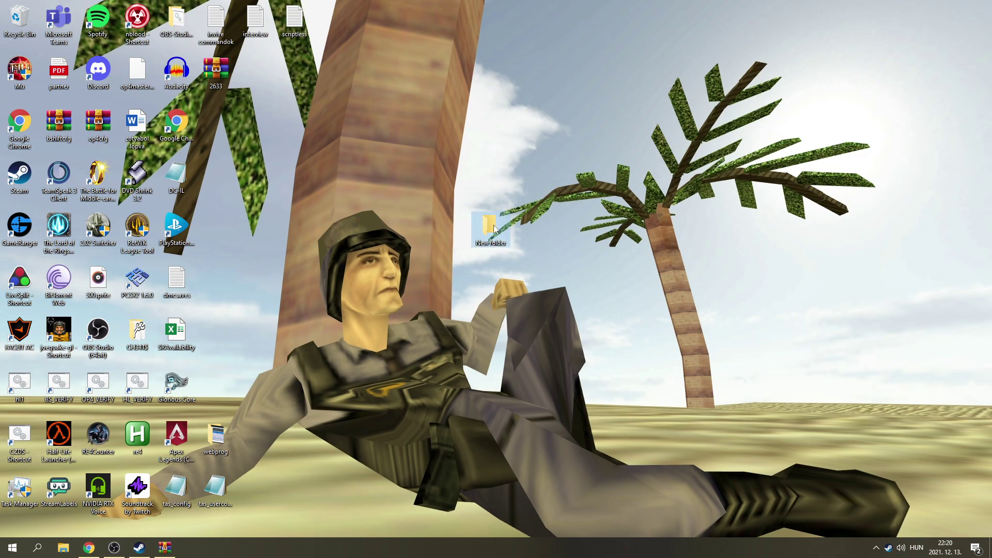
{"action": "double_click", "coordinate": [446, 237]}
{"action": "left_click_drag", "start_coordinate": [488, 103], "coordinate": [458, 92]}
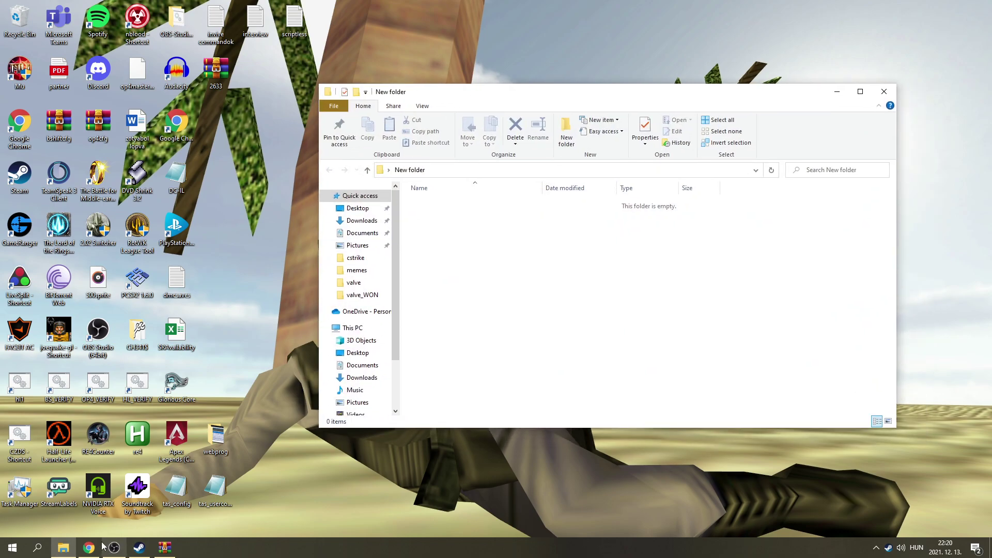
{"action": "left_click", "coordinate": [165, 547]}
{"action": "left_click_drag", "start_coordinate": [258, 193], "coordinate": [521, 312]}
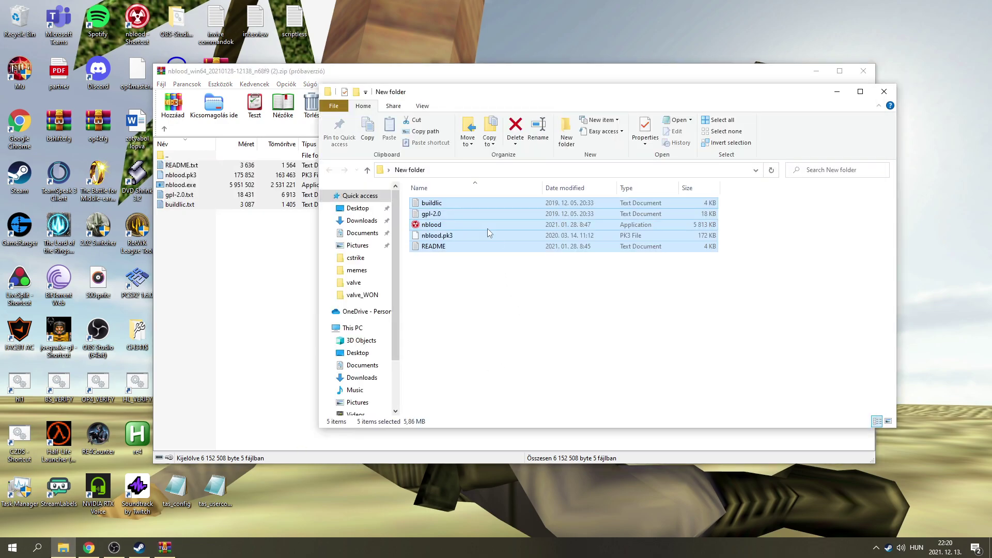
Step: Open the README in Notepad and highlight the BLOOD.INI and BLOOD.RFF lines
{"action": "double_click", "coordinate": [466, 246]}
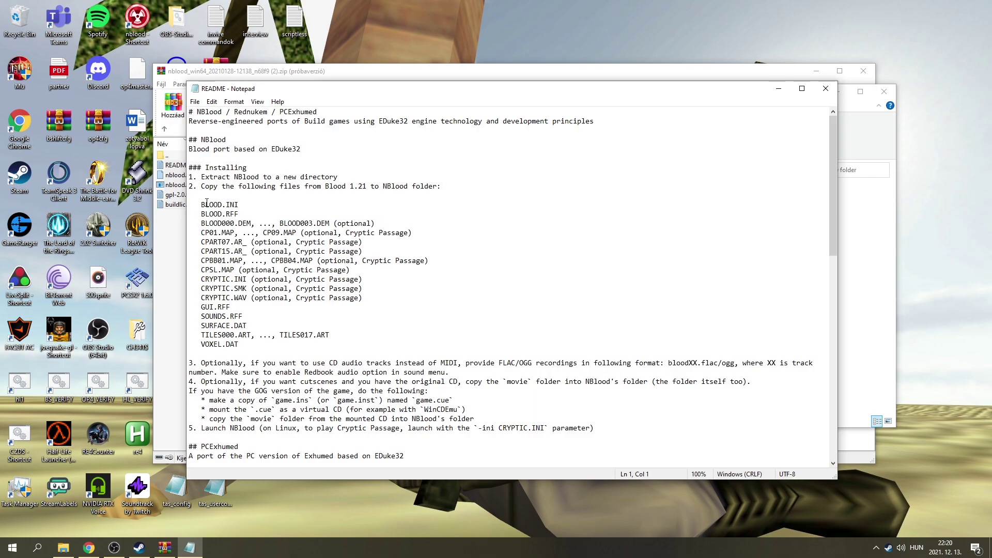
{"action": "left_click_drag", "start_coordinate": [203, 205], "coordinate": [247, 211]}
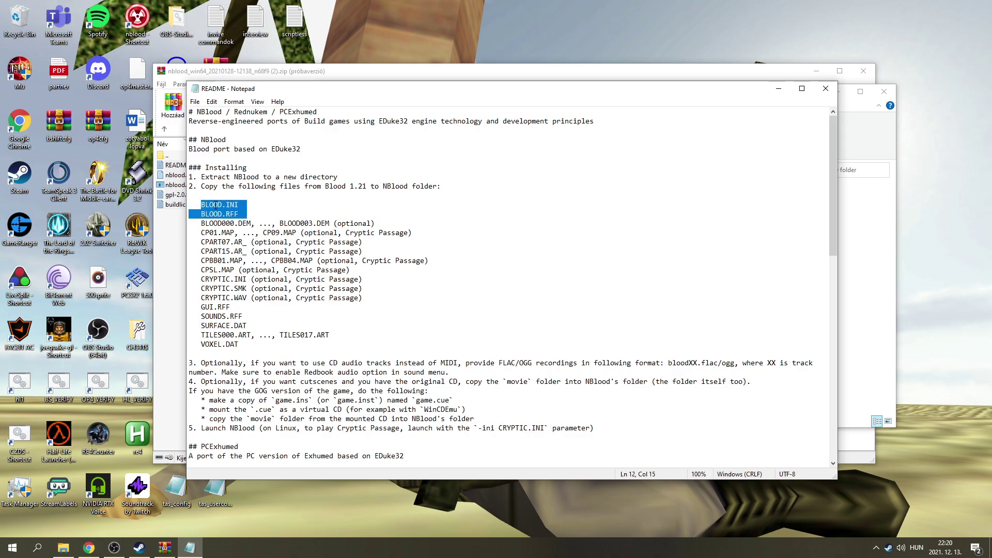
{"action": "key", "text": "shift+Left"}
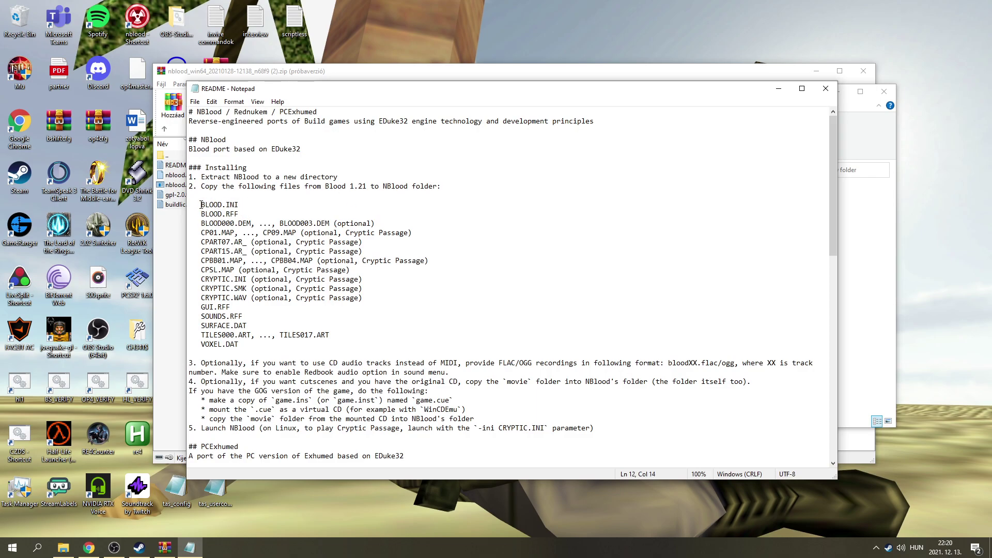
{"action": "left_click_drag", "start_coordinate": [201, 205], "coordinate": [264, 213]}
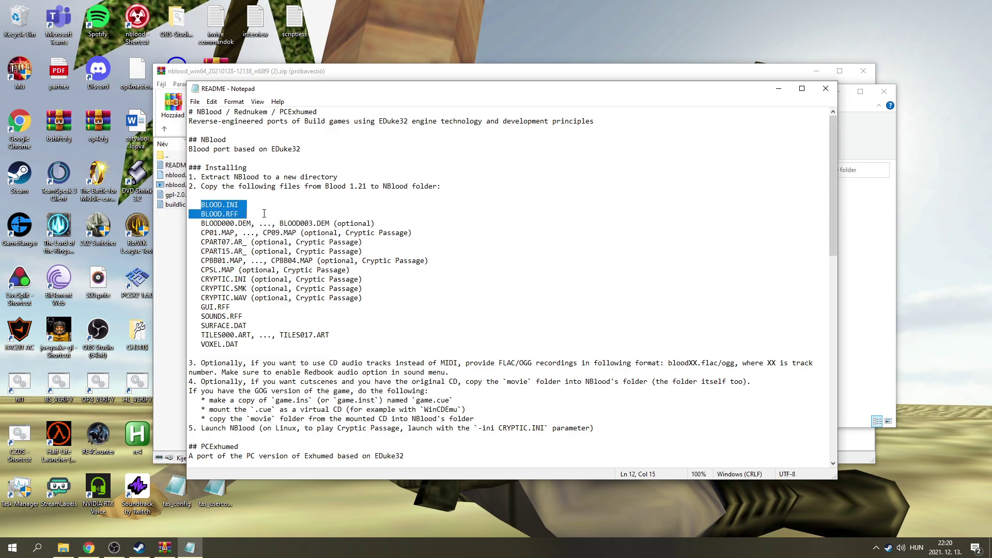
{"action": "left_click", "coordinate": [264, 213]}
{"action": "left_click", "coordinate": [212, 205], "text": "shift"}
{"action": "key", "text": "Right"}
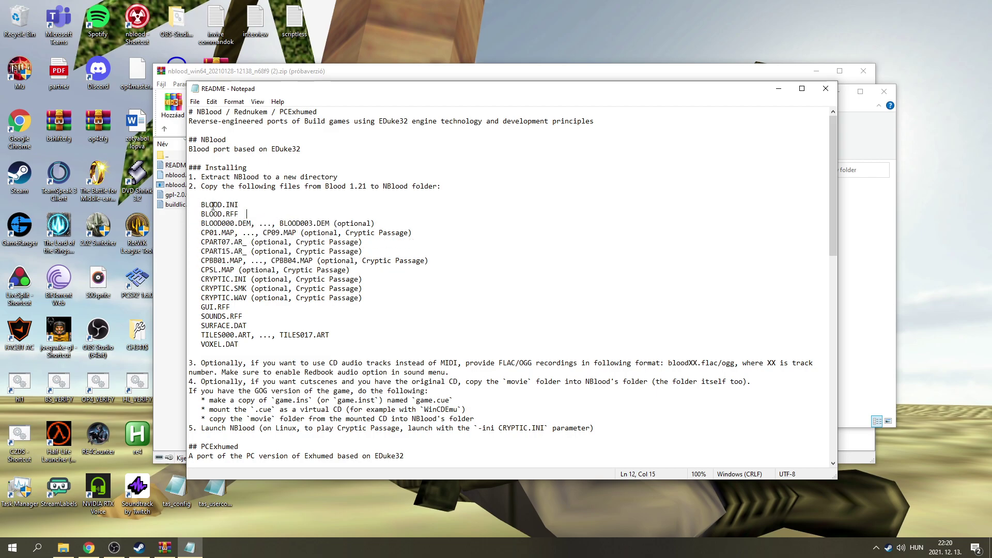
{"action": "left_click_drag", "start_coordinate": [198, 205], "coordinate": [247, 214]}
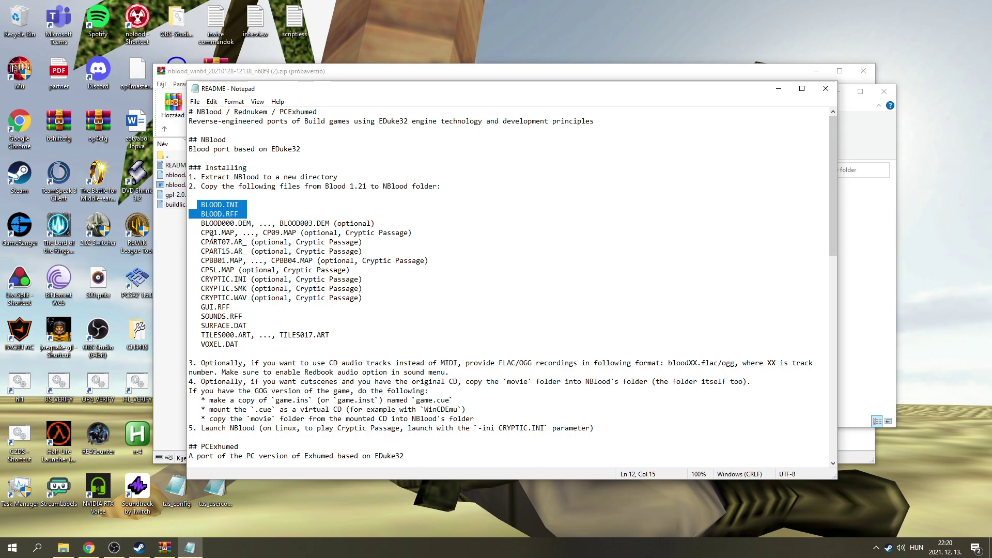
Step: Highlight the optional files from BLOOD000.DEM down, then return to the NBlood archive
{"action": "left_click_drag", "start_coordinate": [198, 223], "coordinate": [388, 224]}
{"action": "left_click", "coordinate": [372, 299]}
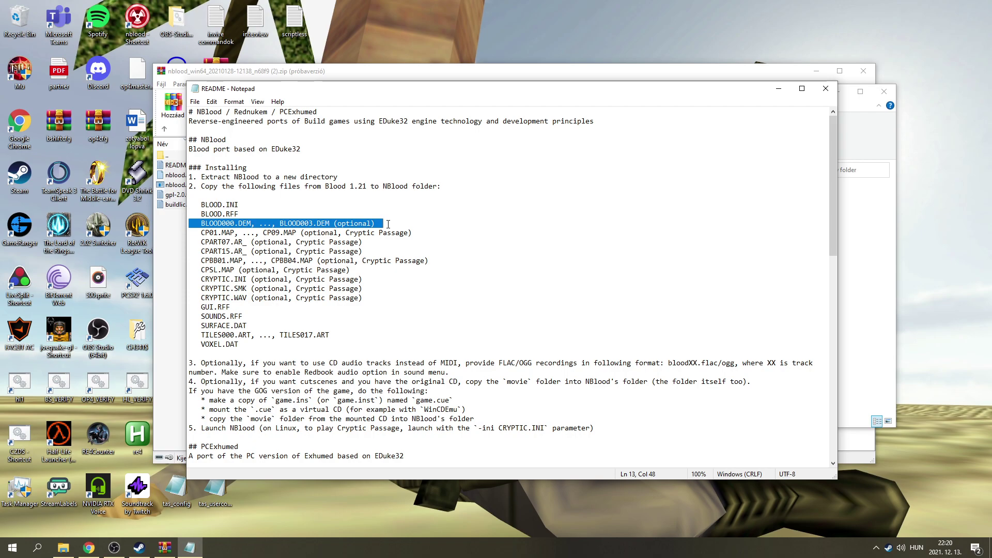
{"action": "left_click", "coordinate": [333, 72]}
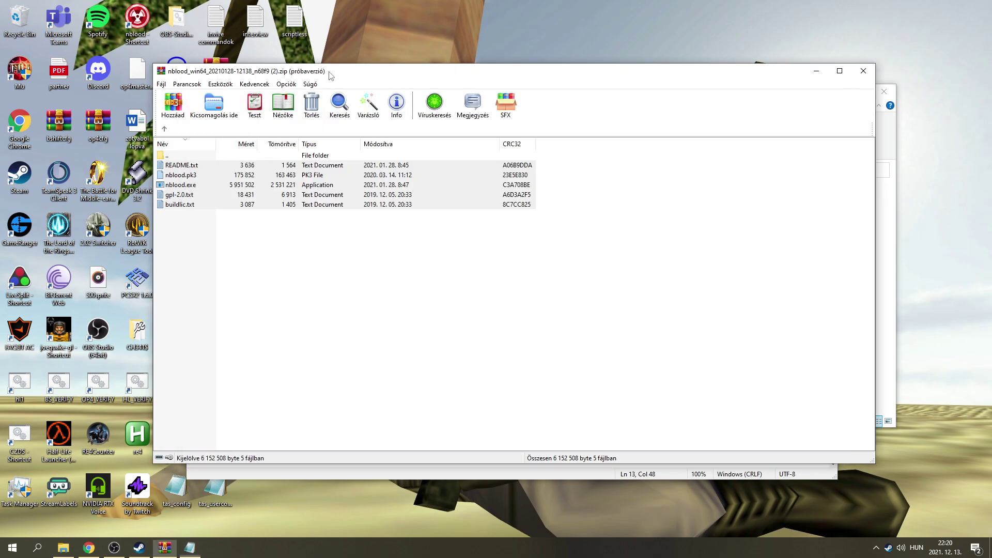
Step: Navigate to C:\Program Files (x86)\Steam\steamapps\common\Blood
{"action": "left_click", "coordinate": [893, 146]}
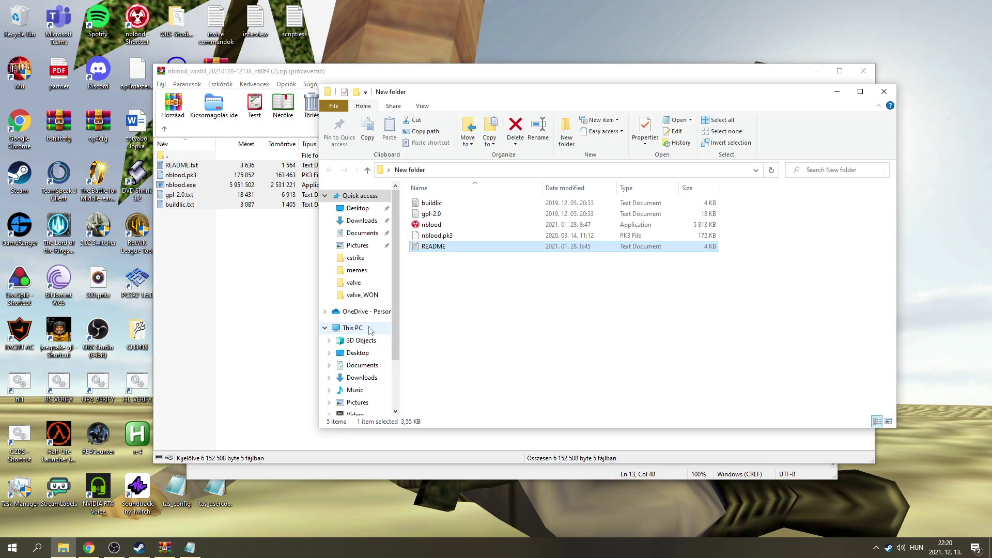
{"action": "scroll", "coordinate": [356, 331], "scroll_direction": "down", "scroll_amount": 3}
{"action": "left_click", "coordinate": [360, 356]}
{"action": "double_click", "coordinate": [454, 257]}
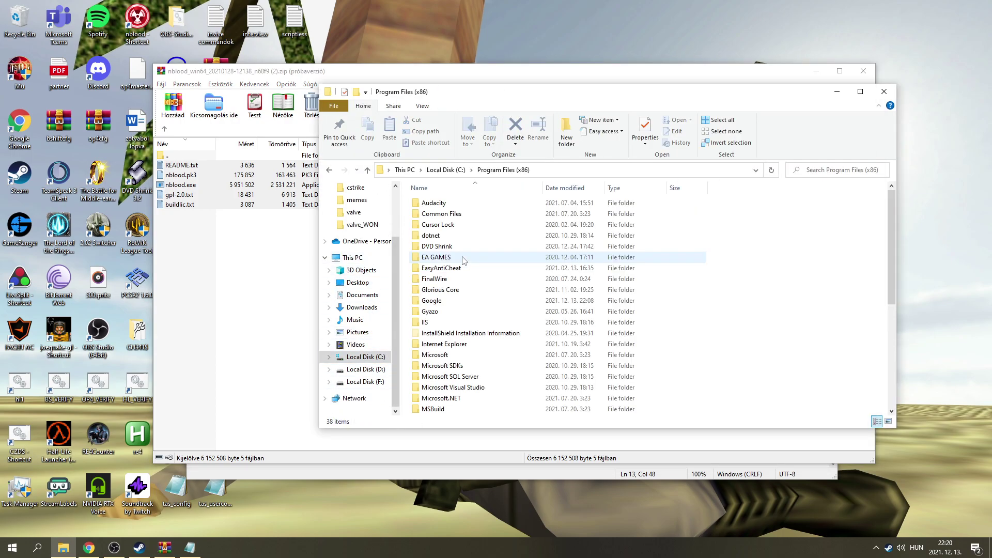
{"action": "type", "text": "steam"}
{"action": "key", "text": "Return"}
{"action": "type", "text": "steamapps"}
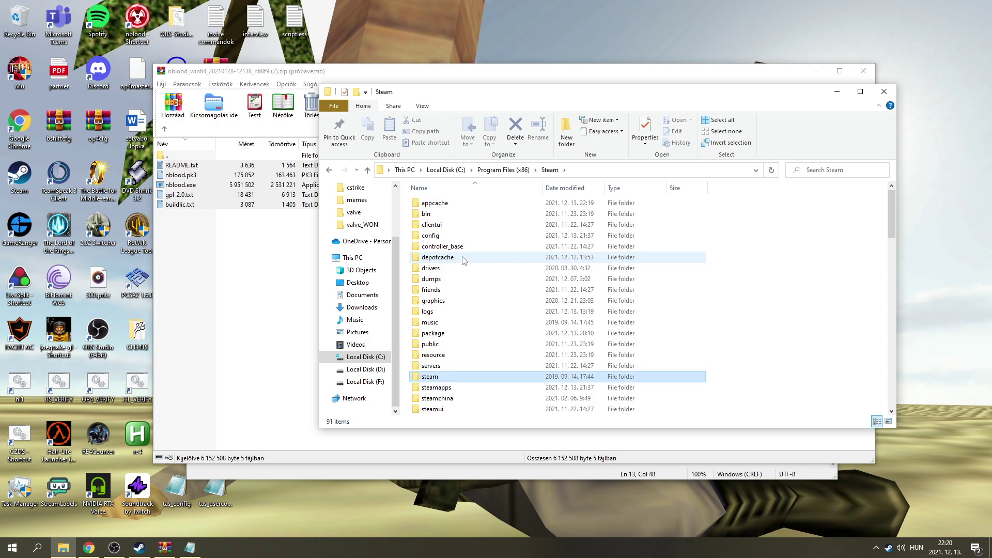
{"action": "key", "text": "Return"}
{"action": "type", "text": "common"}
{"action": "key", "text": "Return"}
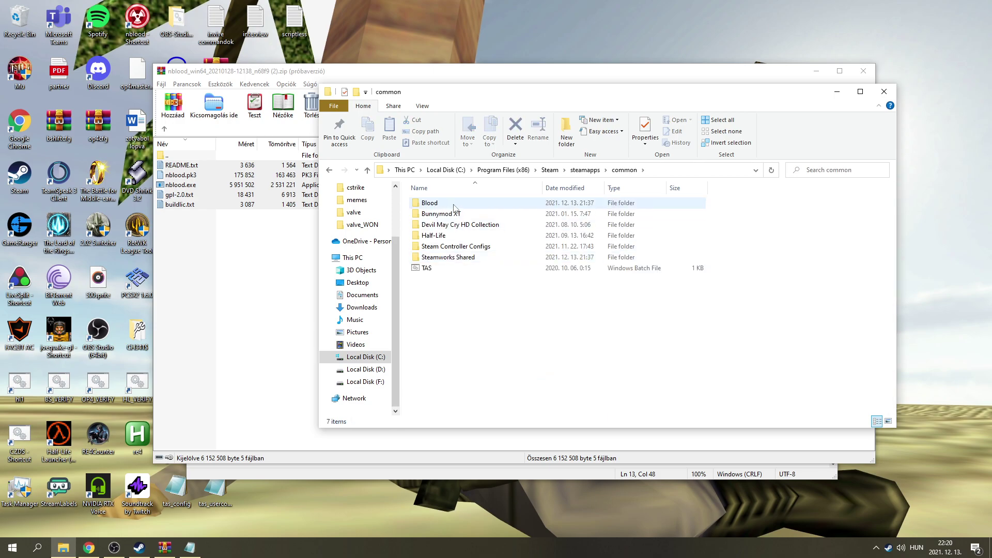
{"action": "double_click", "coordinate": [455, 205]}
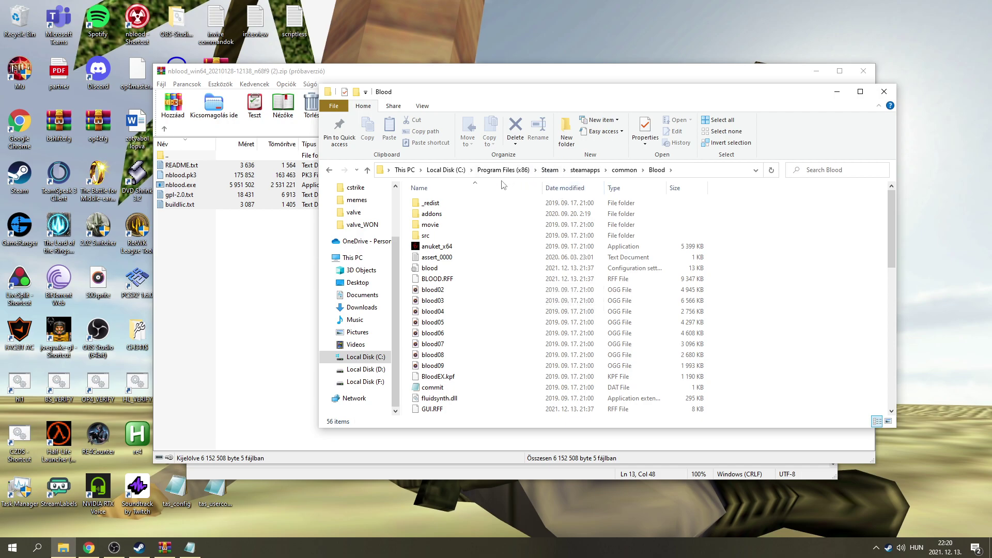
{"action": "scroll", "coordinate": [429, 263], "scroll_direction": "down", "scroll_amount": 1}
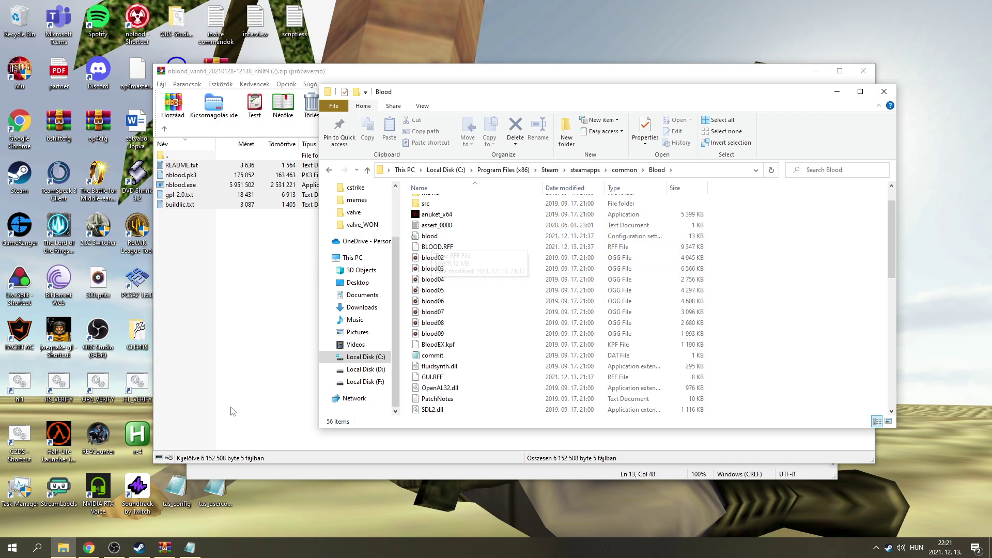
Step: Close the NBlood archive and move the README aside with the BLOOD.INI/BLOOD.RFF lines highlighted
{"action": "left_click", "coordinate": [861, 72]}
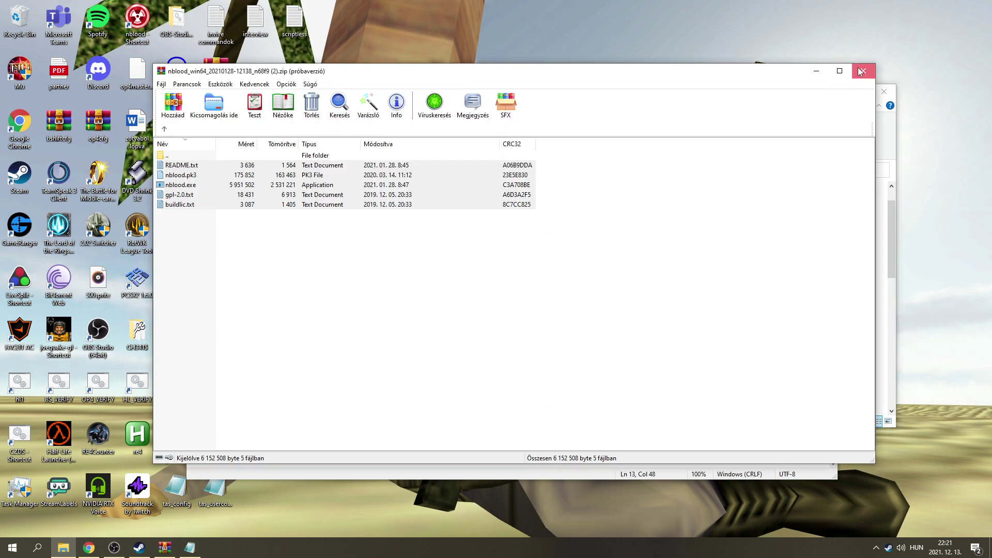
{"action": "left_click", "coordinate": [861, 71]}
{"action": "left_click", "coordinate": [208, 211]}
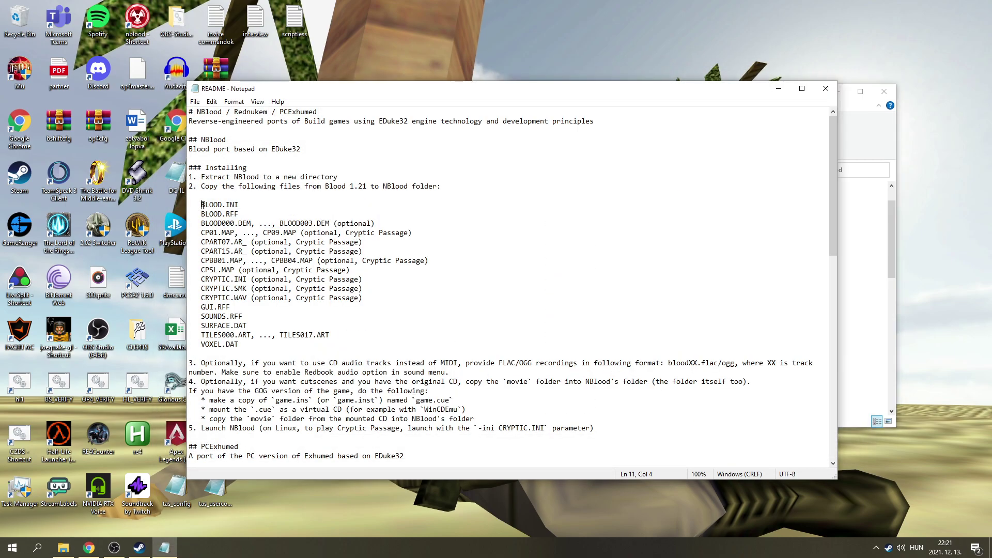
{"action": "left_click_drag", "start_coordinate": [200, 205], "coordinate": [253, 214]}
{"action": "left_click_drag", "start_coordinate": [336, 95], "coordinate": [194, 88]}
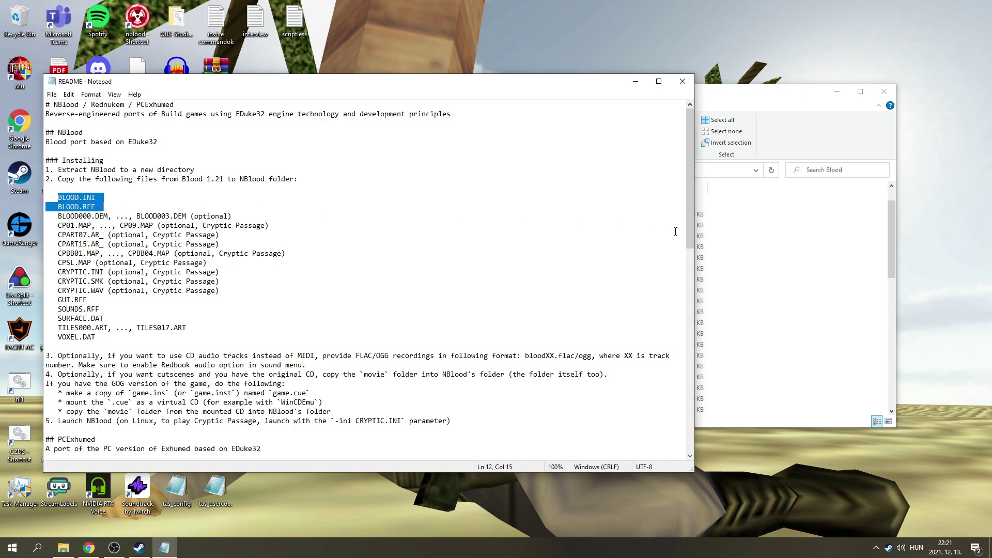
Step: In the Blood folder, select blood, BLOOD.RFF, GUI.RFF, sounds.rff and surface
{"action": "left_click", "coordinate": [777, 272]}
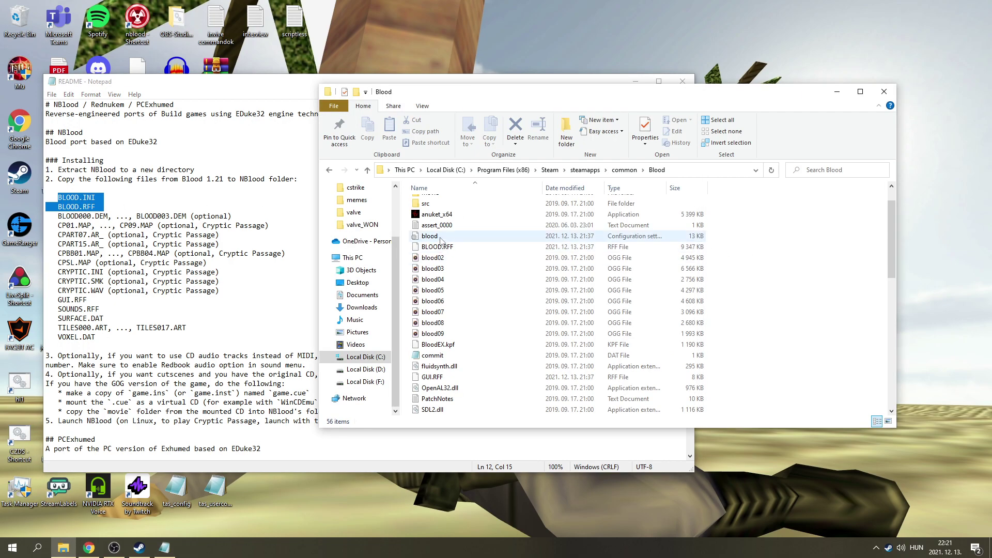
{"action": "scroll", "coordinate": [440, 241], "scroll_direction": "up", "scroll_amount": 1}
{"action": "left_click", "coordinate": [447, 268]}
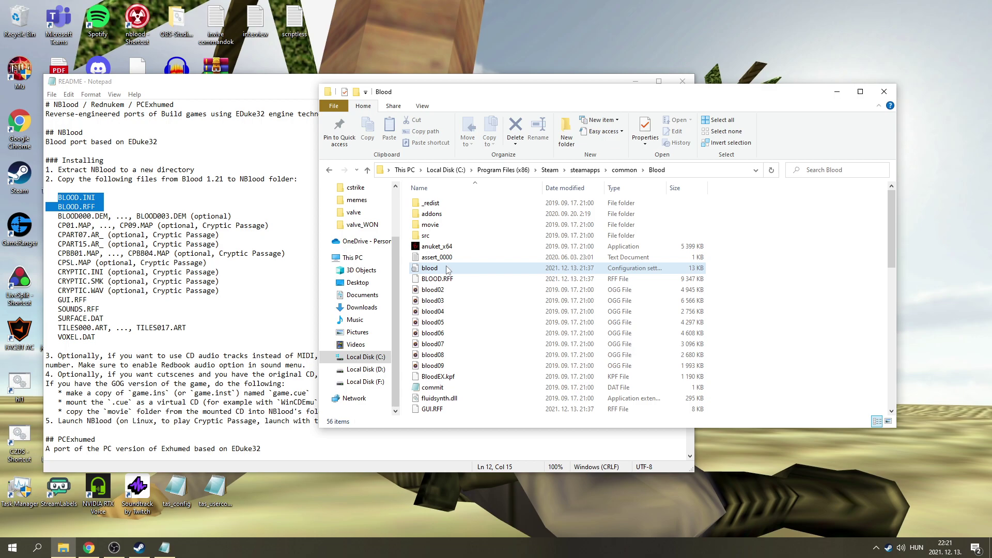
{"action": "left_click", "coordinate": [454, 278], "text": "ctrl"}
{"action": "scroll", "coordinate": [454, 277], "scroll_direction": "down", "scroll_amount": 5}
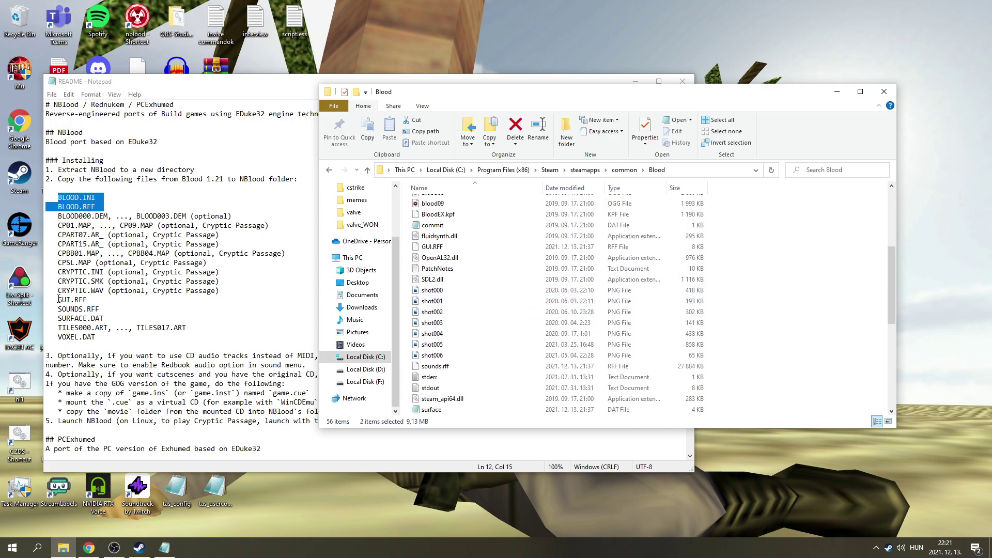
{"action": "left_click", "coordinate": [448, 247], "text": "ctrl"}
{"action": "scroll", "coordinate": [450, 258], "scroll_direction": "up", "scroll_amount": 1}
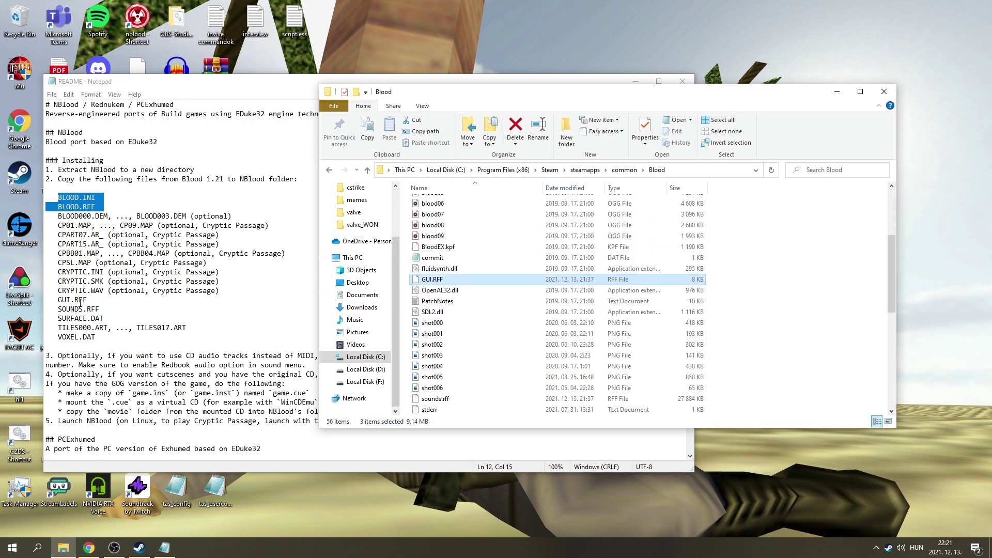
{"action": "scroll", "coordinate": [436, 341], "scroll_direction": "down", "scroll_amount": 2}
{"action": "left_click", "coordinate": [434, 333], "text": "ctrl"}
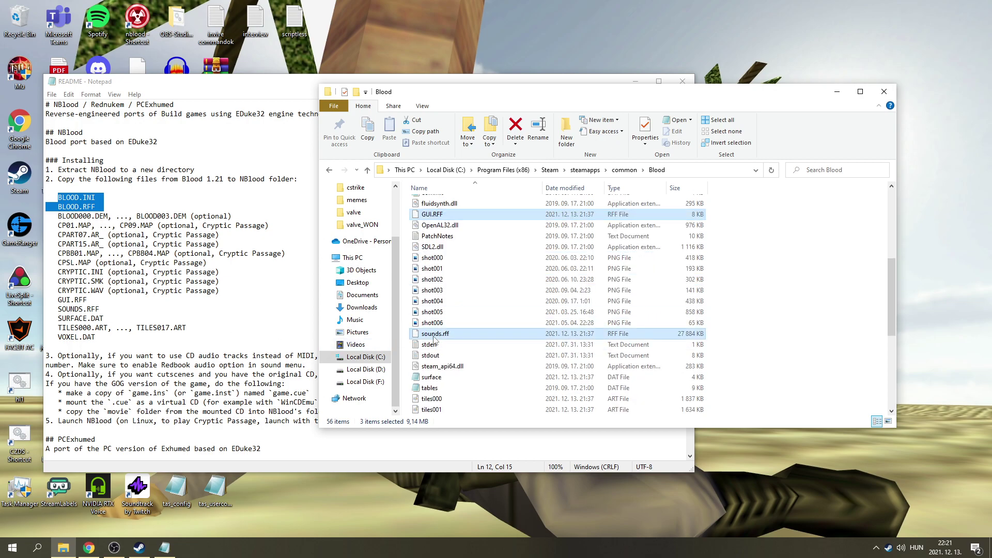
{"action": "left_click", "coordinate": [431, 377], "text": "ctrl"}
Step: Add tiles000–TILES017 and voxel to the selected files
{"action": "scroll", "coordinate": [466, 323], "scroll_direction": "down", "scroll_amount": 3}
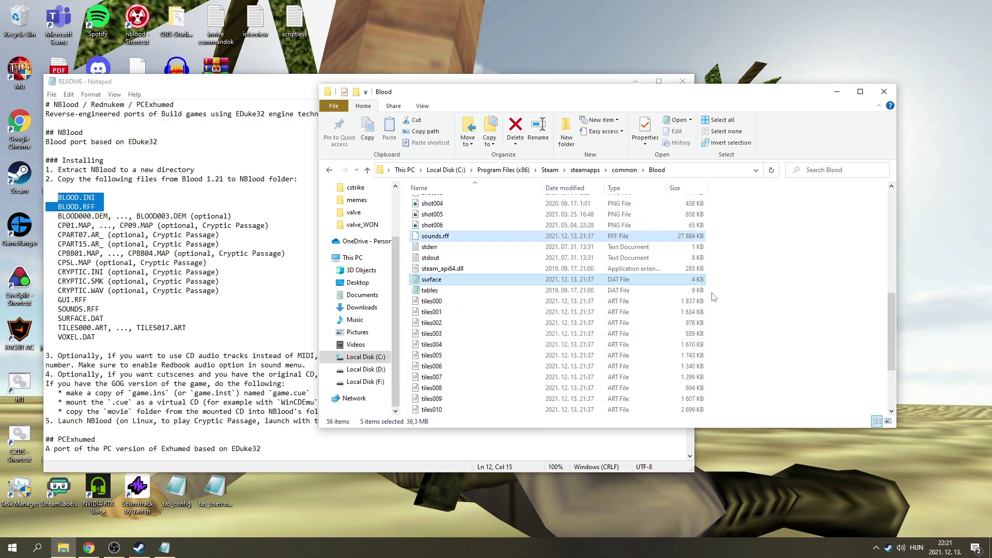
{"action": "left_click_drag", "start_coordinate": [714, 304], "coordinate": [474, 391]}
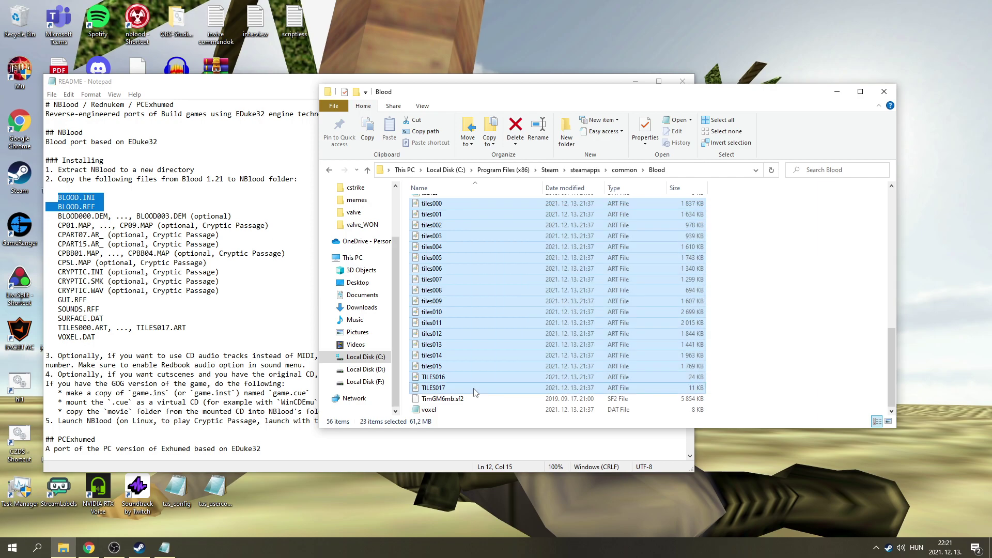
{"action": "left_click", "coordinate": [429, 409], "text": "ctrl"}
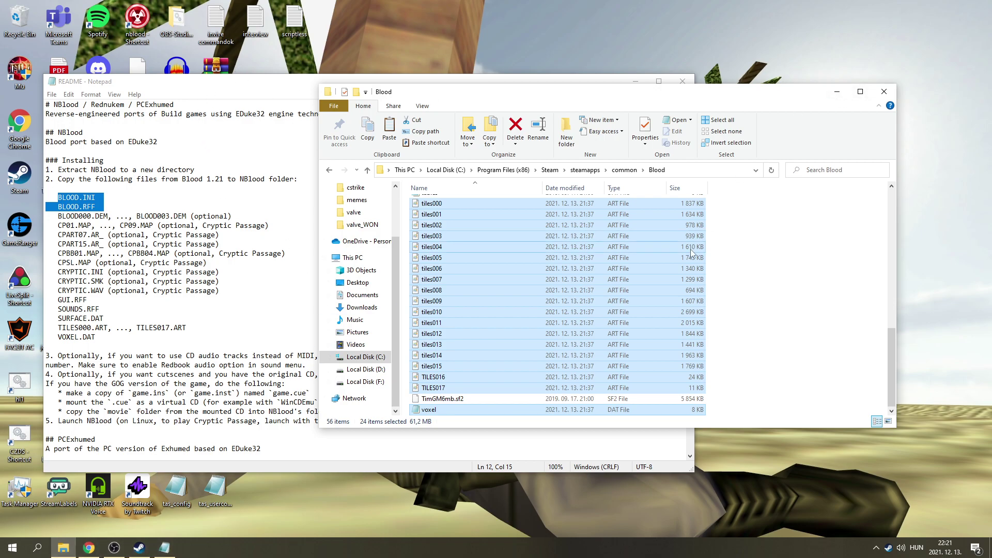
{"action": "scroll", "coordinate": [376, 266], "scroll_direction": "up", "scroll_amount": 2}
Step: Paste the copied Blood files into the desktop New folder and select nblood
{"action": "left_click", "coordinate": [837, 92]}
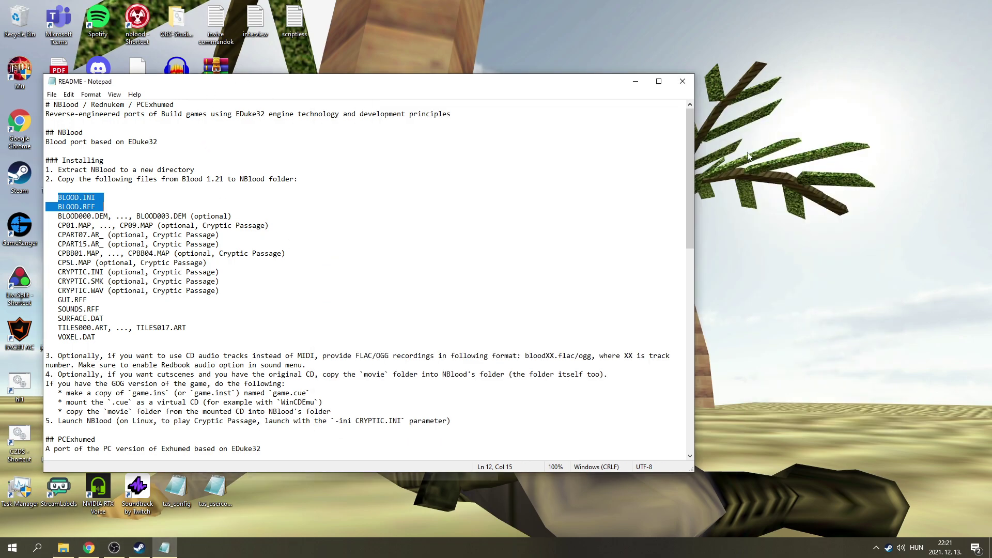
{"action": "left_click", "coordinate": [636, 81]}
{"action": "double_click", "coordinate": [500, 232]}
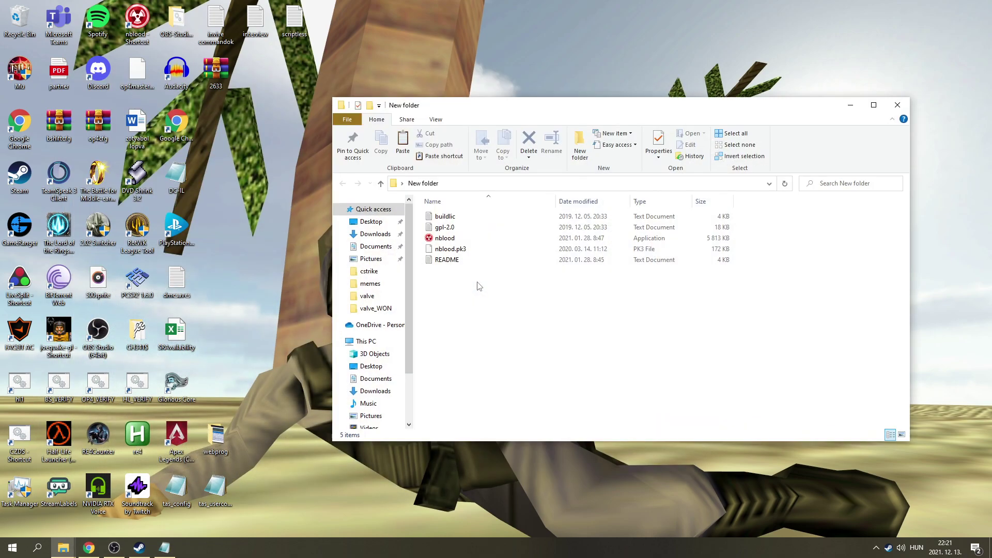
{"action": "key", "text": "ctrl+v"}
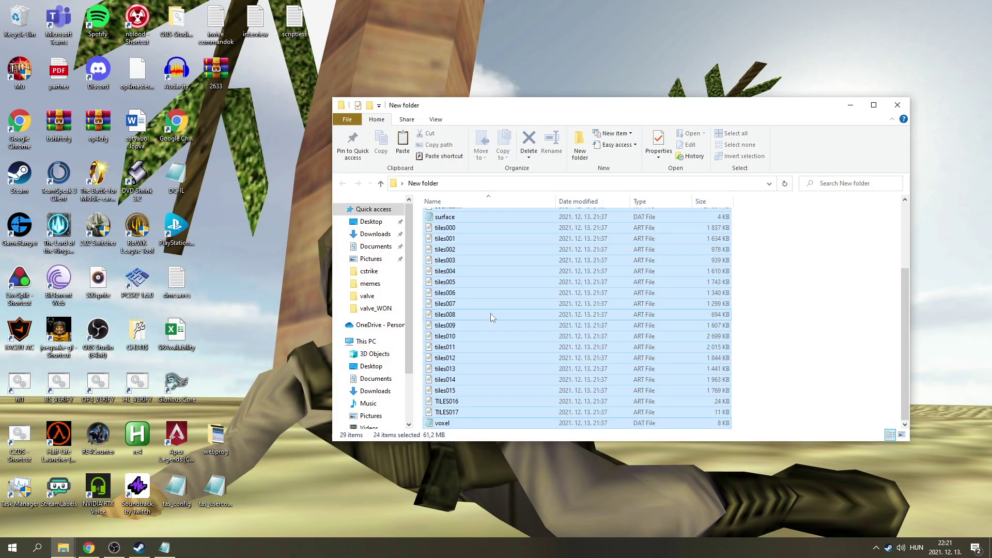
{"action": "left_click", "coordinate": [815, 297]}
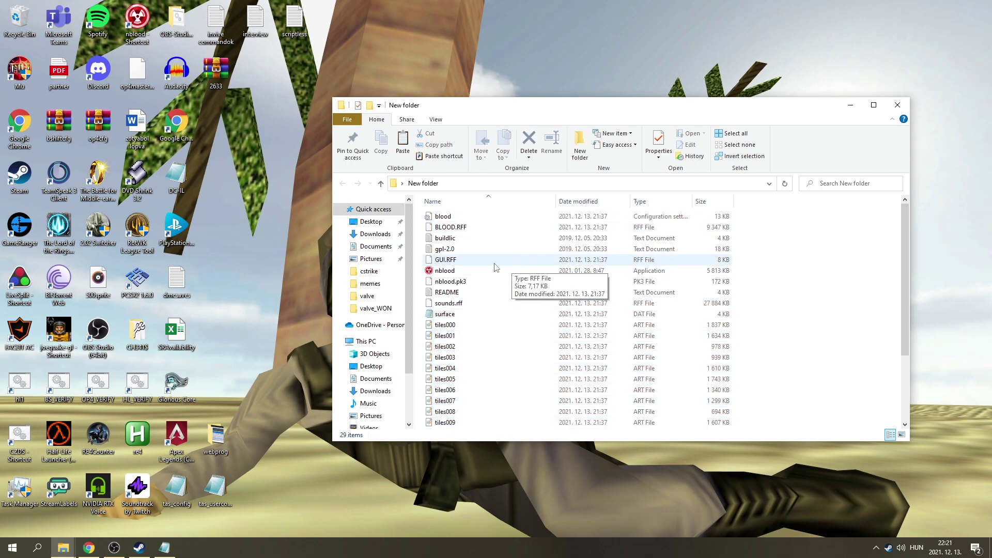
{"action": "left_click", "coordinate": [444, 271]}
Step: Start nblood at 1920x1080 OpenGL with keyboard and mouse and no custom content directory
{"action": "double_click", "coordinate": [463, 273]}
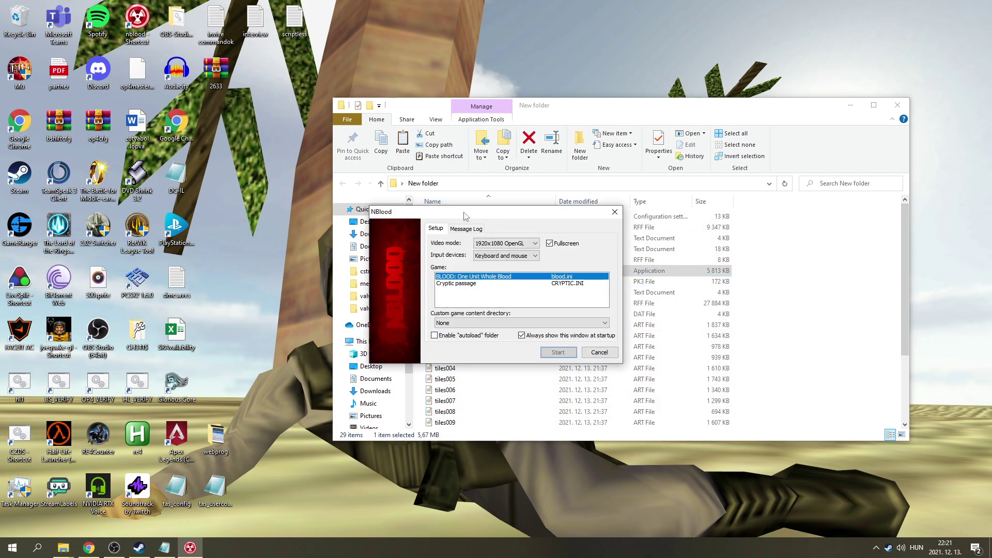
{"action": "left_click_drag", "start_coordinate": [434, 209], "coordinate": [454, 205]}
{"action": "left_click", "coordinate": [468, 312]}
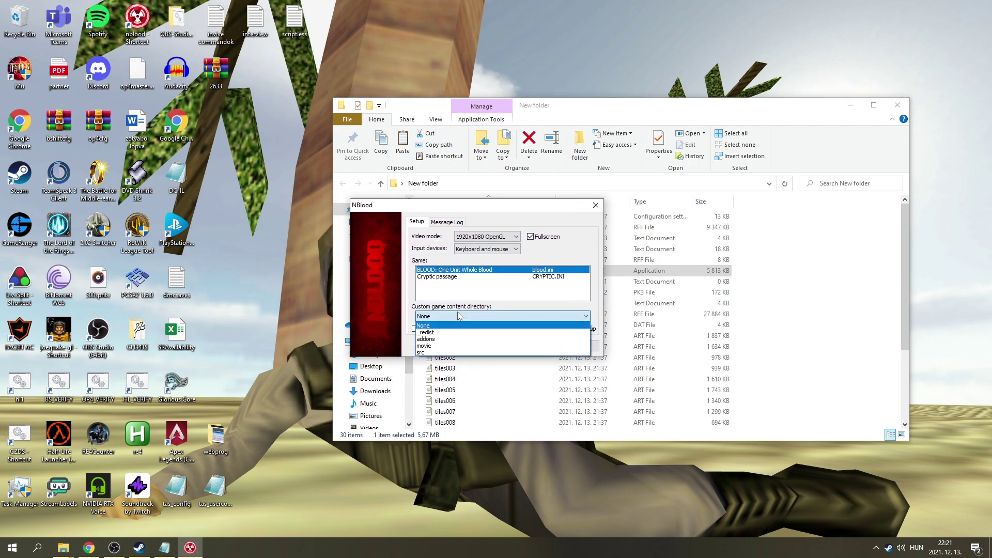
{"action": "left_click", "coordinate": [467, 314]}
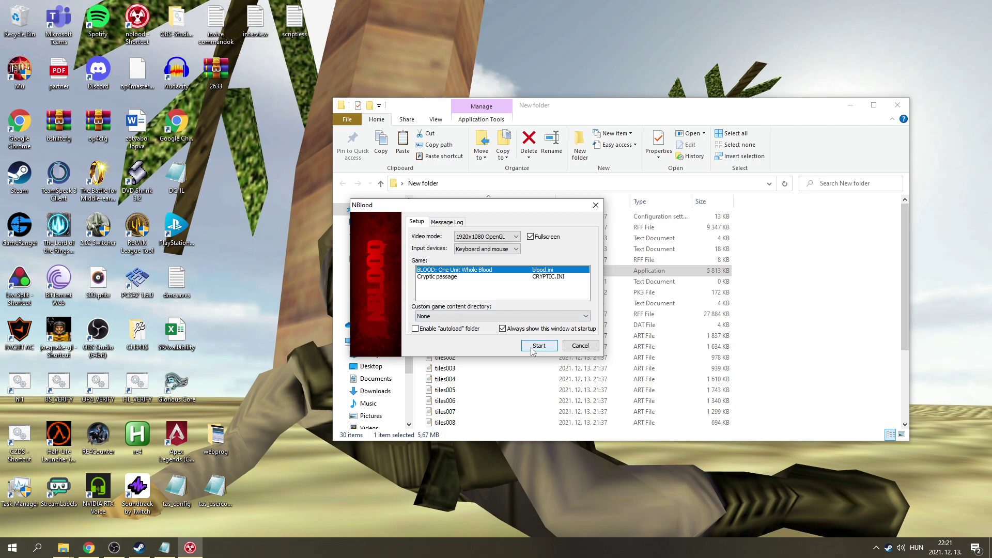
{"action": "left_click", "coordinate": [490, 237]}
{"action": "left_click", "coordinate": [492, 239]}
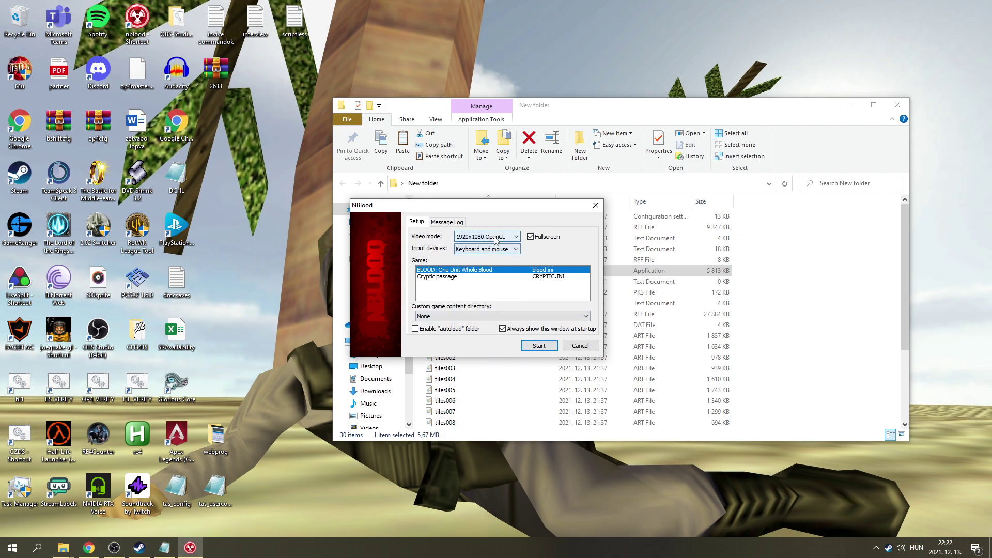
{"action": "left_click", "coordinate": [495, 239]}
{"action": "left_click", "coordinate": [495, 251]}
{"action": "left_click", "coordinate": [494, 251]}
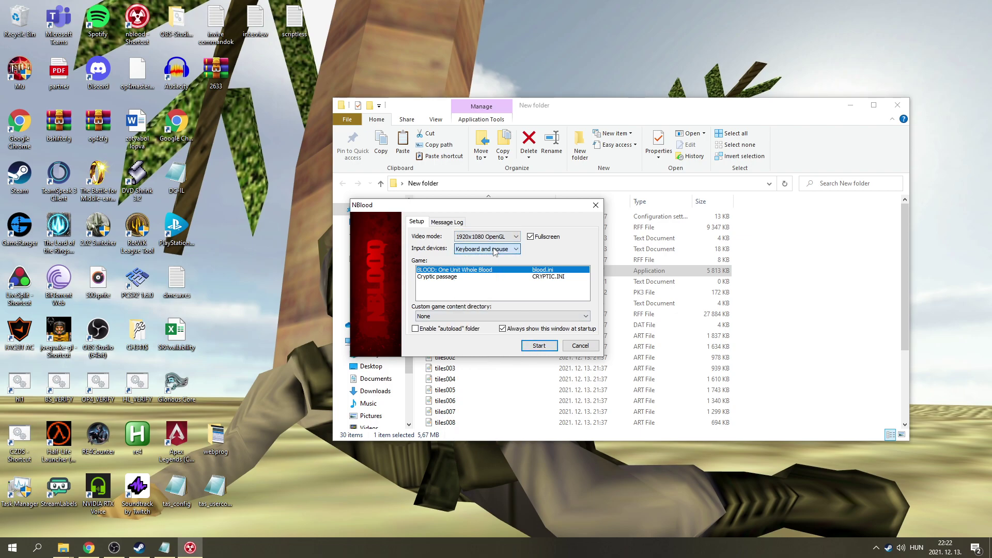
{"action": "left_click", "coordinate": [539, 345]}
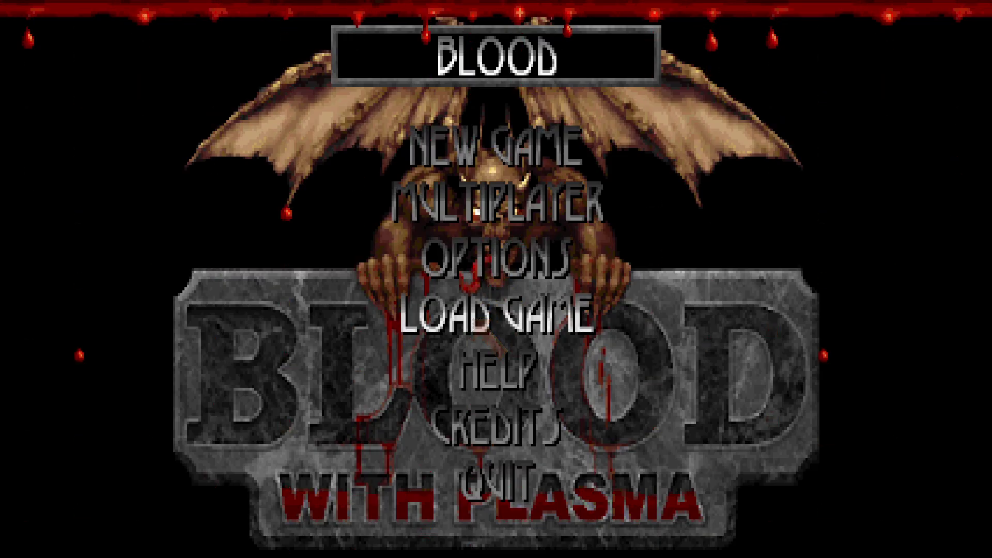
Step: In Options > Sound Setup, lower sound volume to 59% and music volume to 61%
{"action": "key", "text": "Up"}
{"action": "key", "text": "Return"}
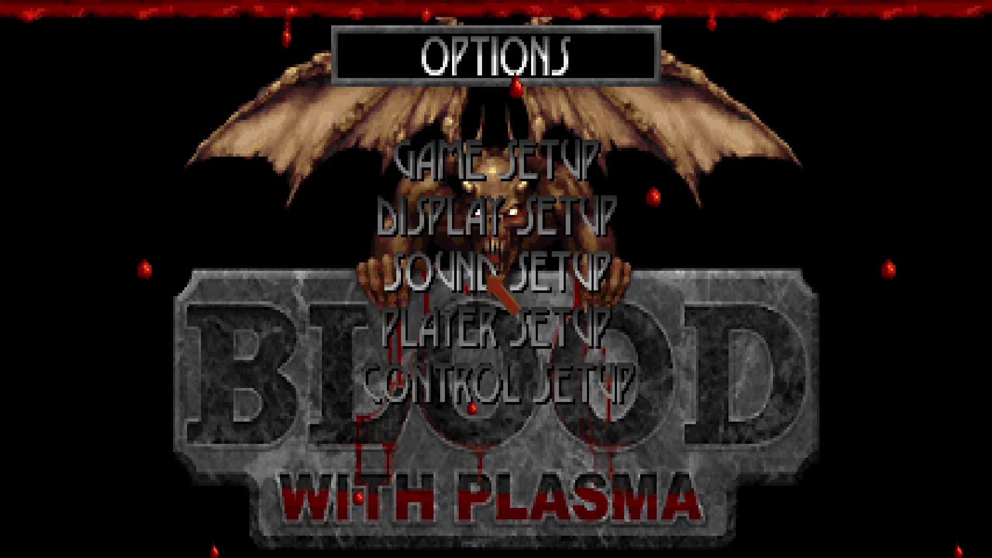
{"action": "left_click", "coordinate": [490, 277]}
{"action": "key", "text": "Left"}
{"action": "key", "text": "Left"}
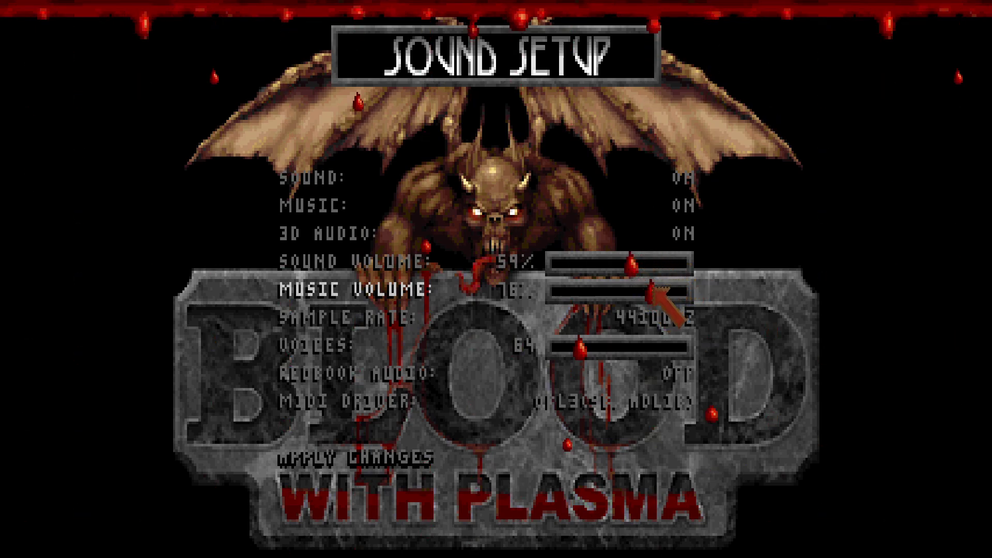
{"action": "left_click_drag", "start_coordinate": [653, 289], "coordinate": [635, 290]}
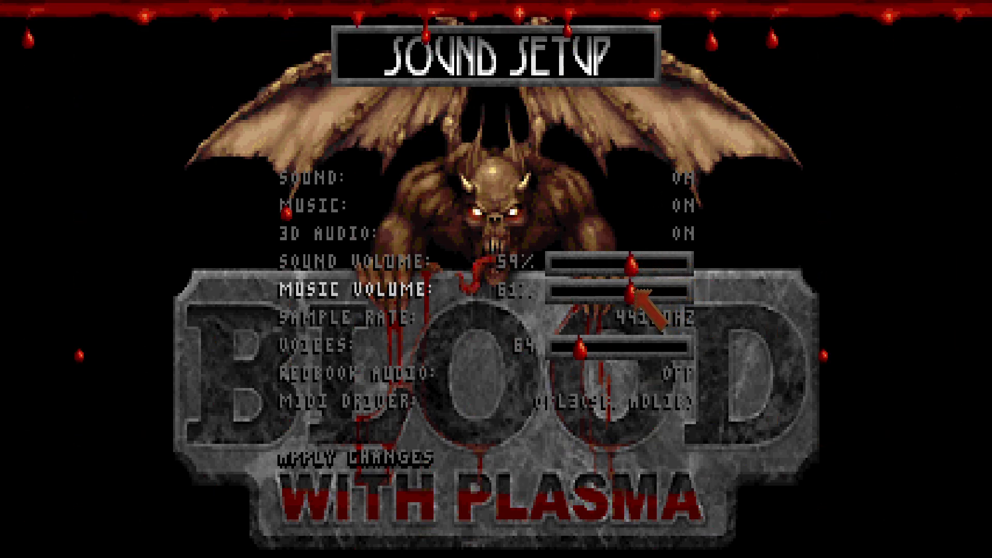
{"action": "key", "text": "Escape"}
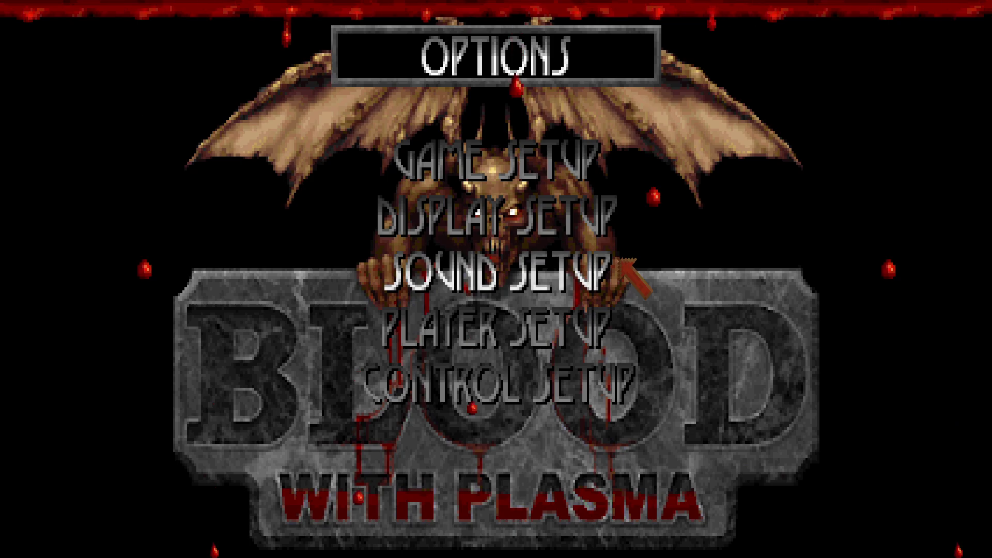